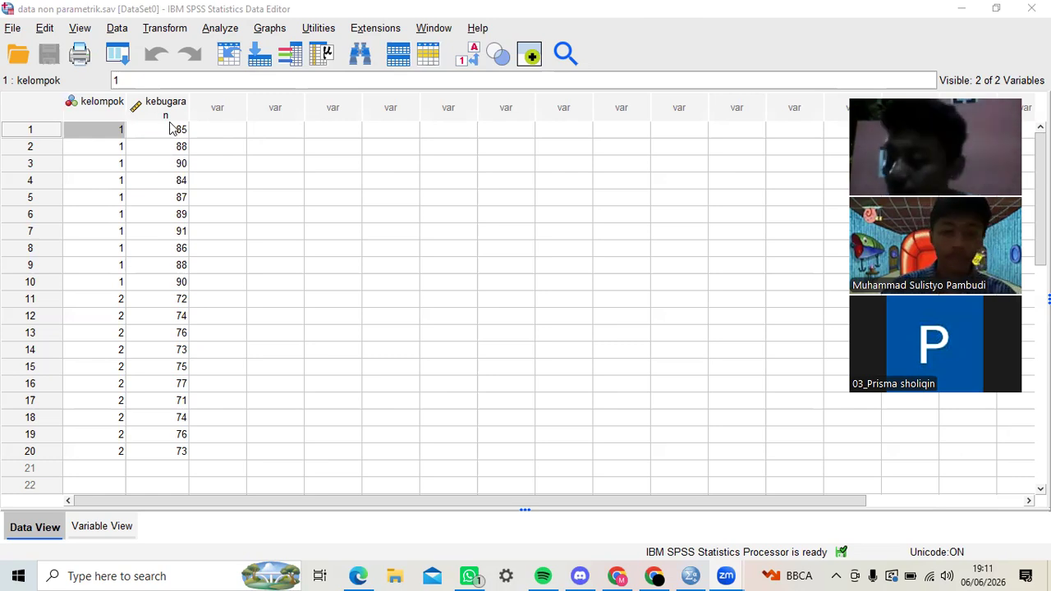
- Open the legacy nonparametric test for two independent samples and reset its settings to defaults
click(220, 28)
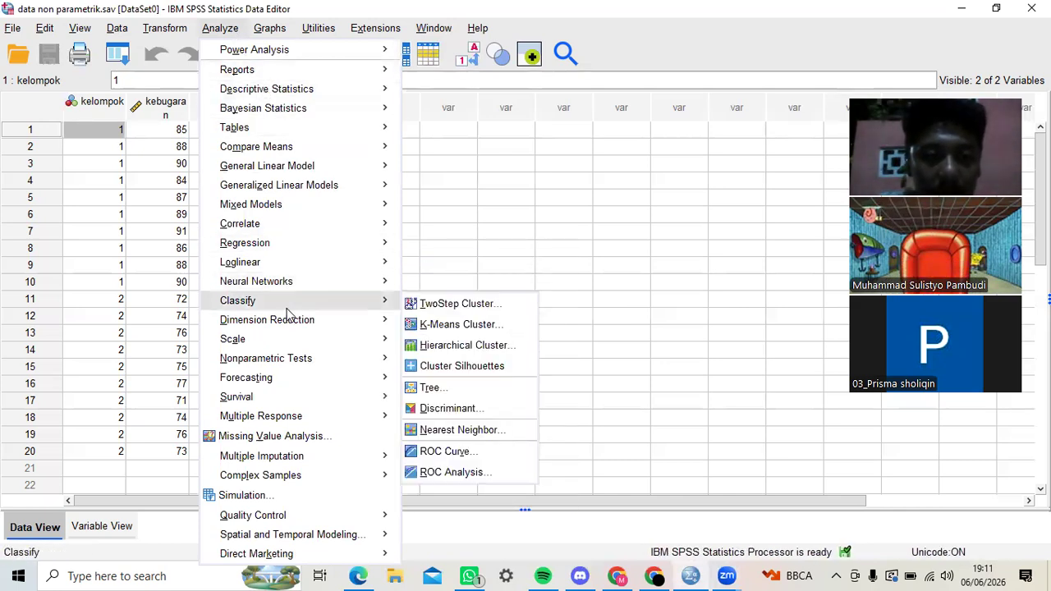
mouse_move(294, 368)
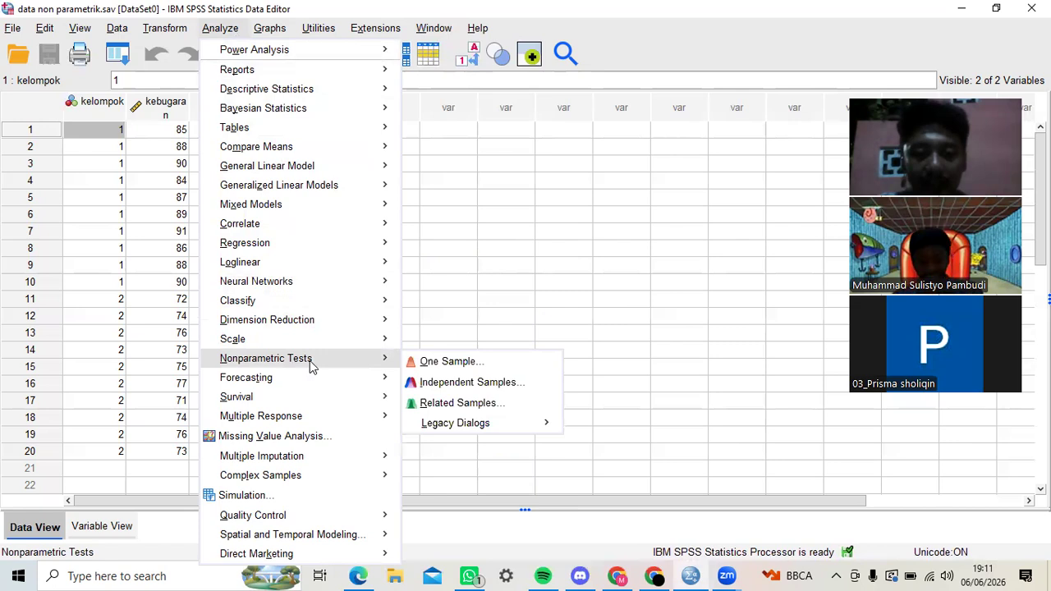
mouse_move(464, 424)
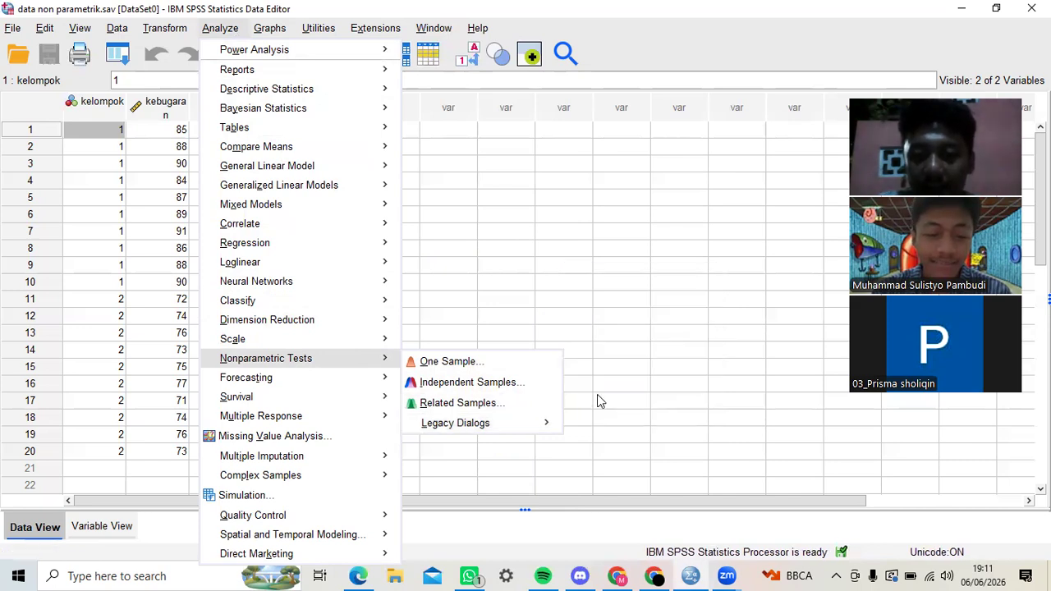
mouse_move(542, 426)
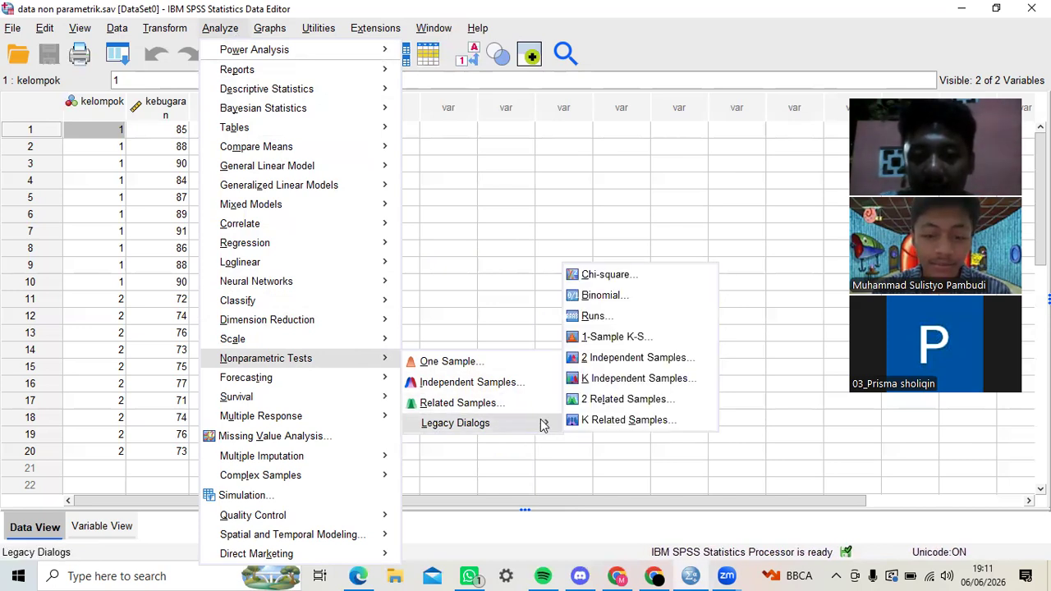
click(624, 361)
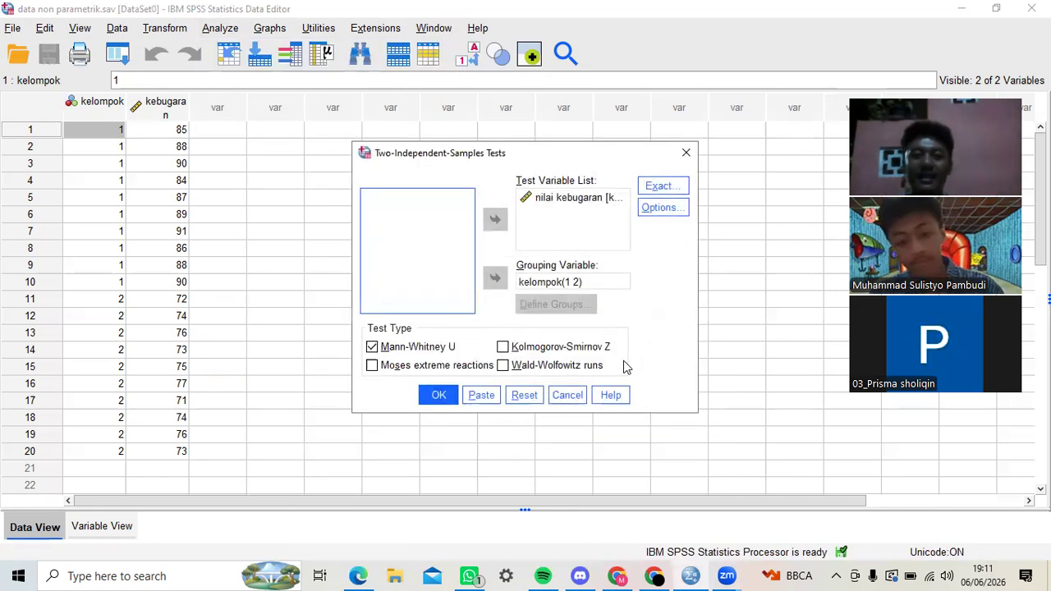
click(525, 396)
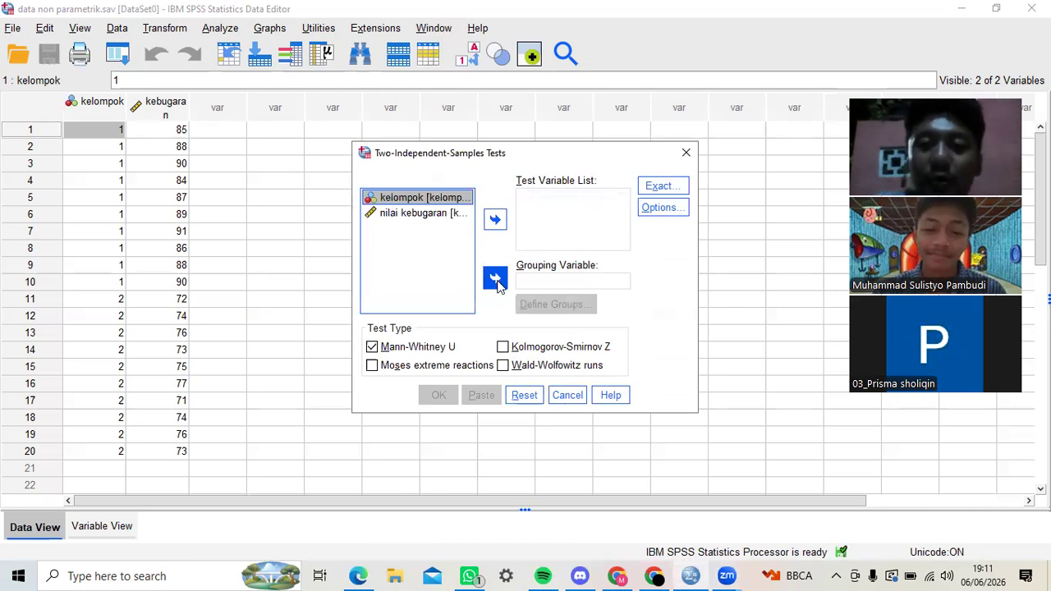
- Assign kelompok as the grouping variable and nilai kebugaran as the test variable for the two-independent-samples test
click(494, 277)
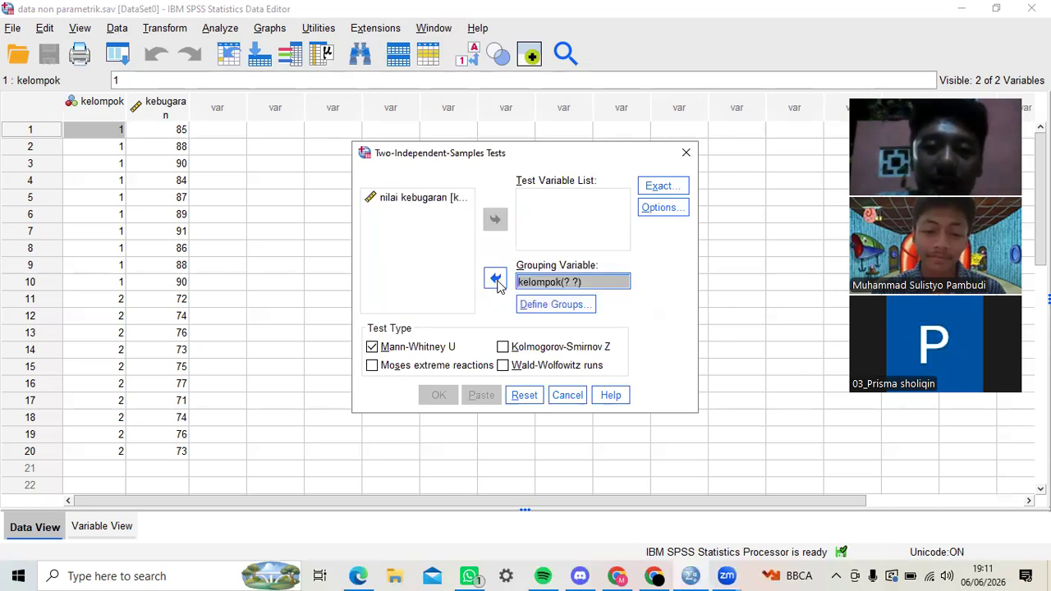
click(431, 202)
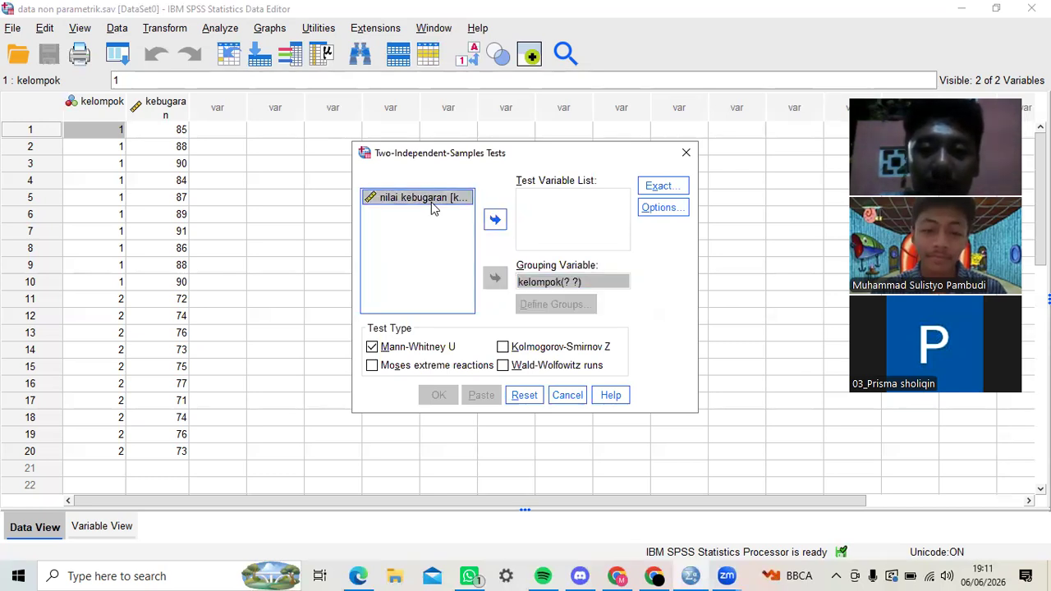
click(493, 220)
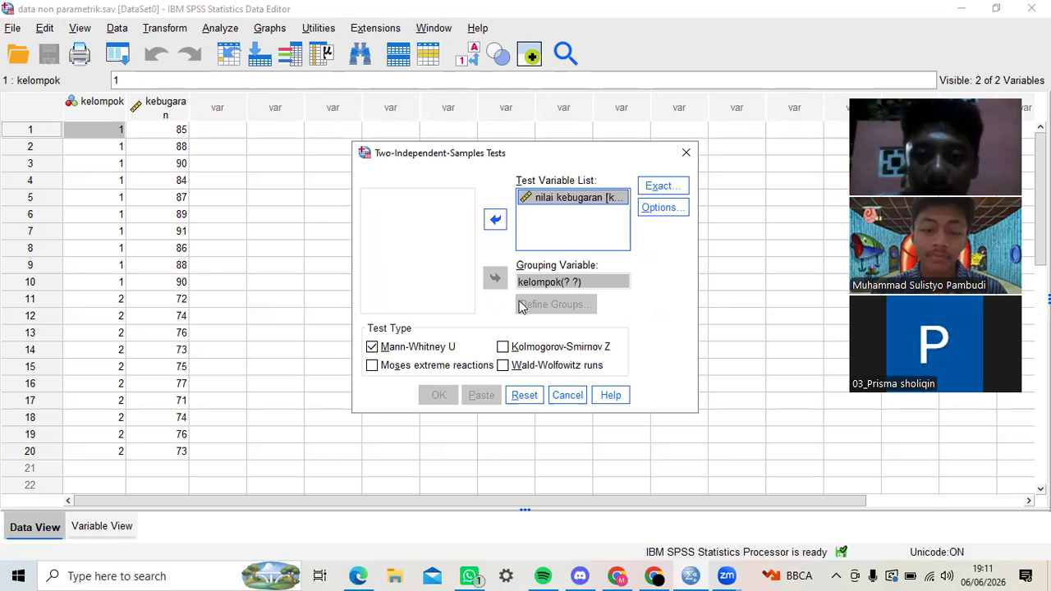
- Define the kelompok groups as 1 and 2 and run the Mann-Whitney U test
click(599, 282)
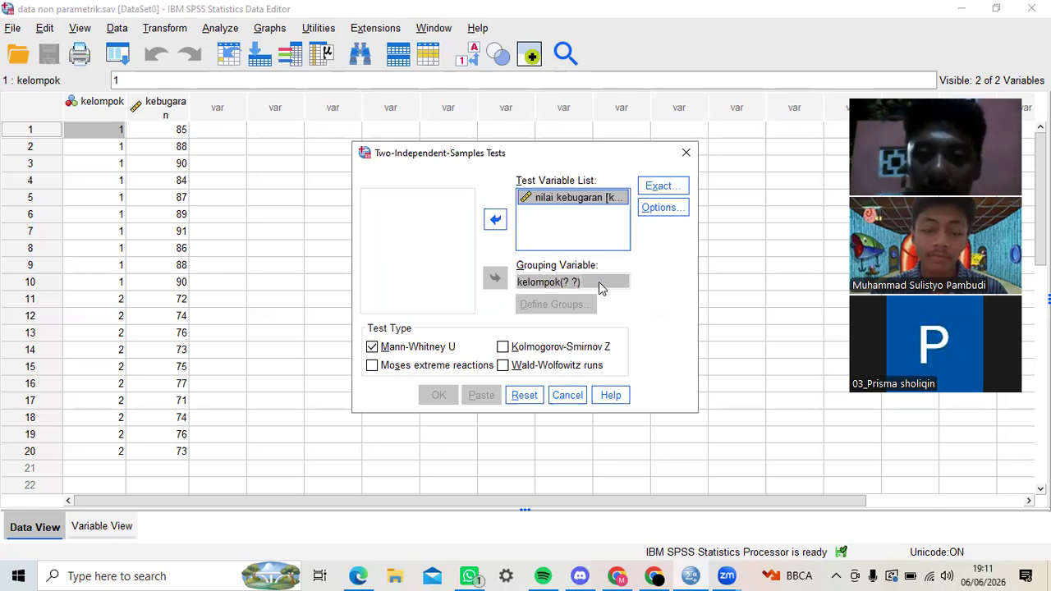
click(599, 282)
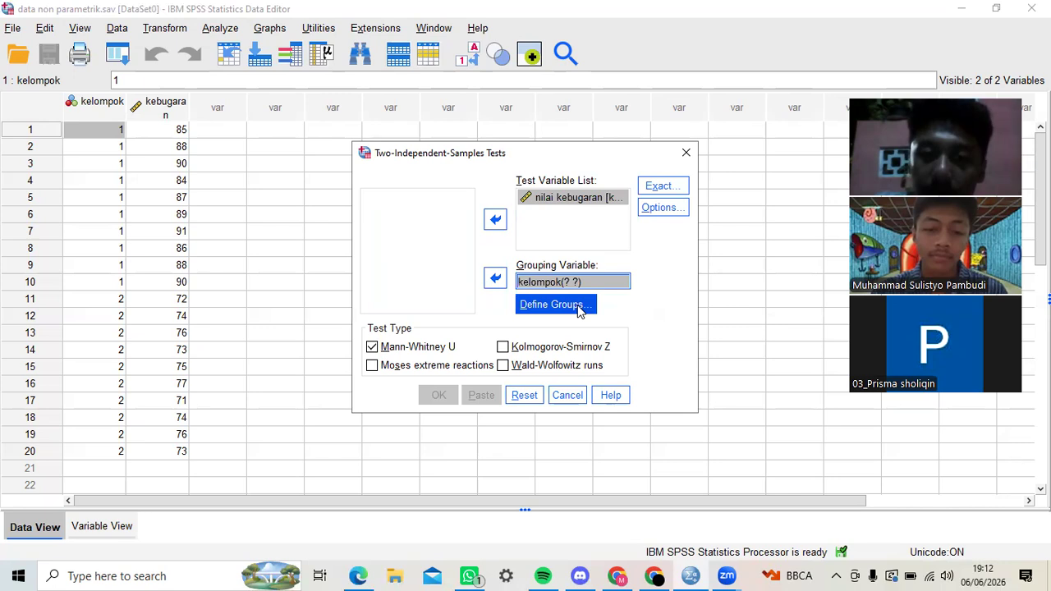
click(580, 309)
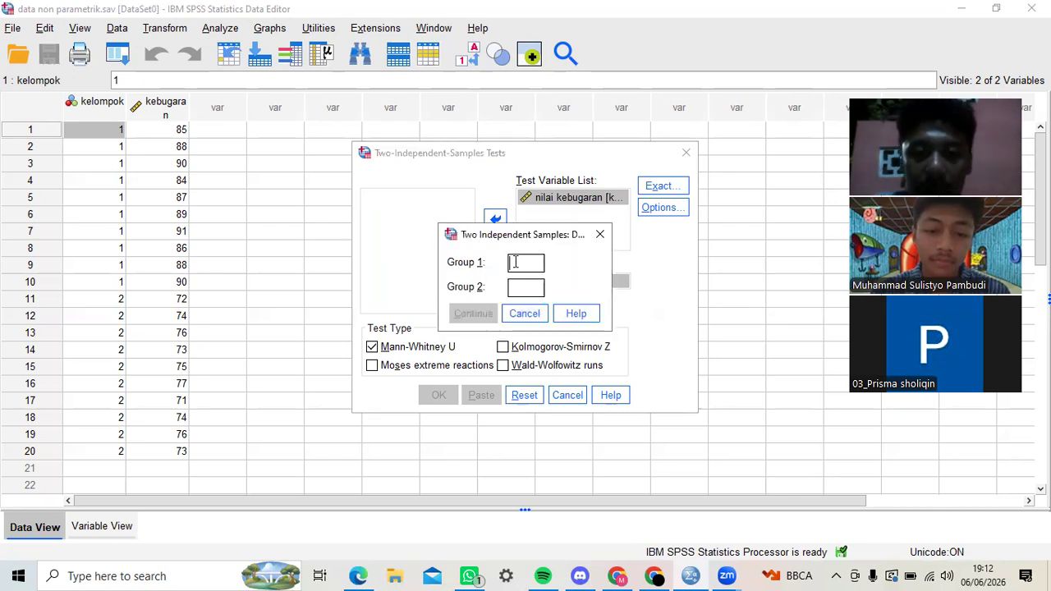
text(1)
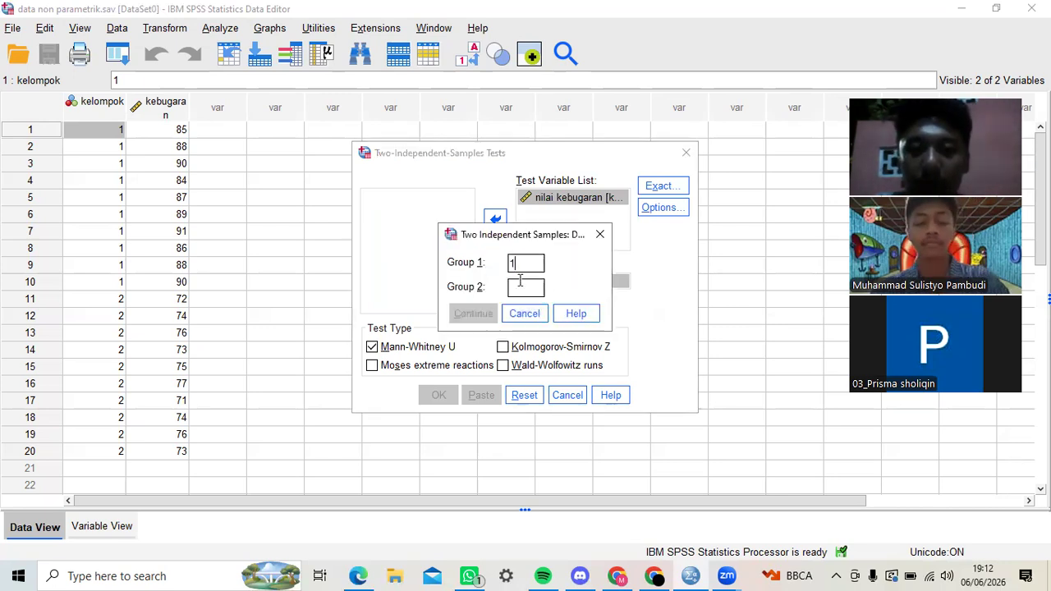
click(521, 287)
text(2)
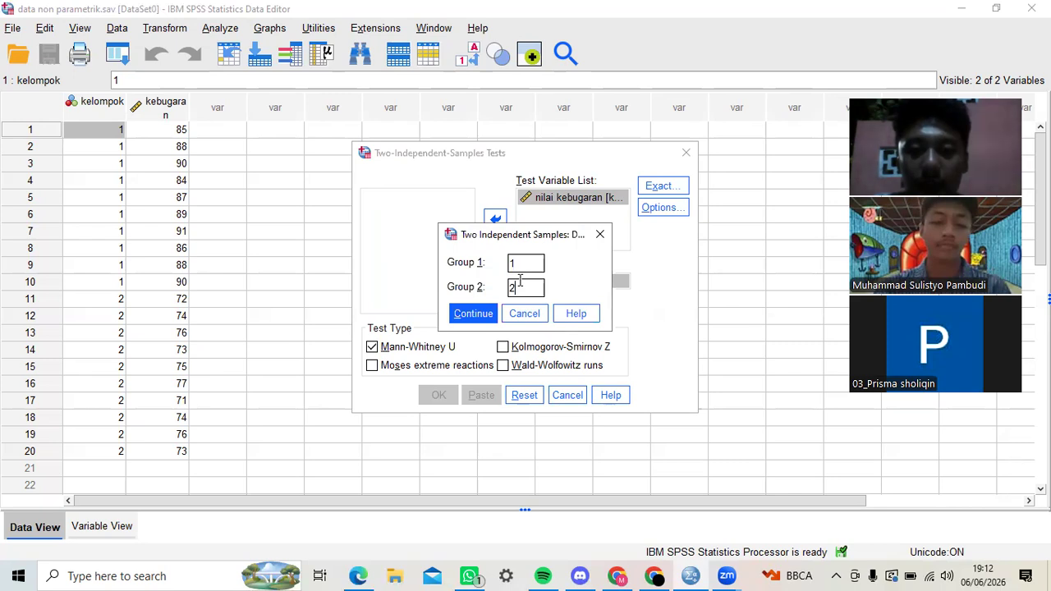
click(466, 314)
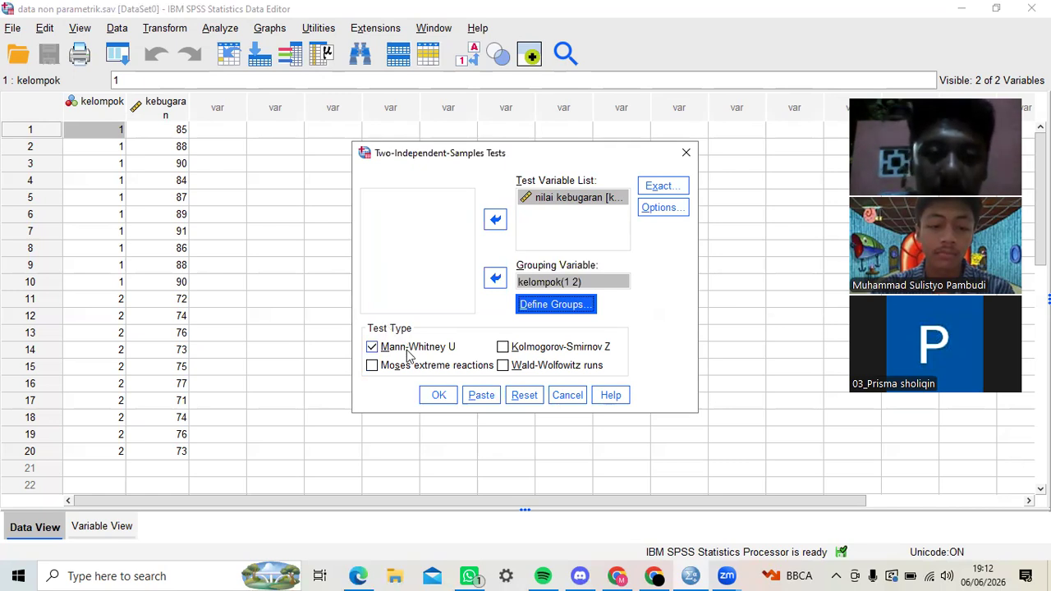
click(436, 394)
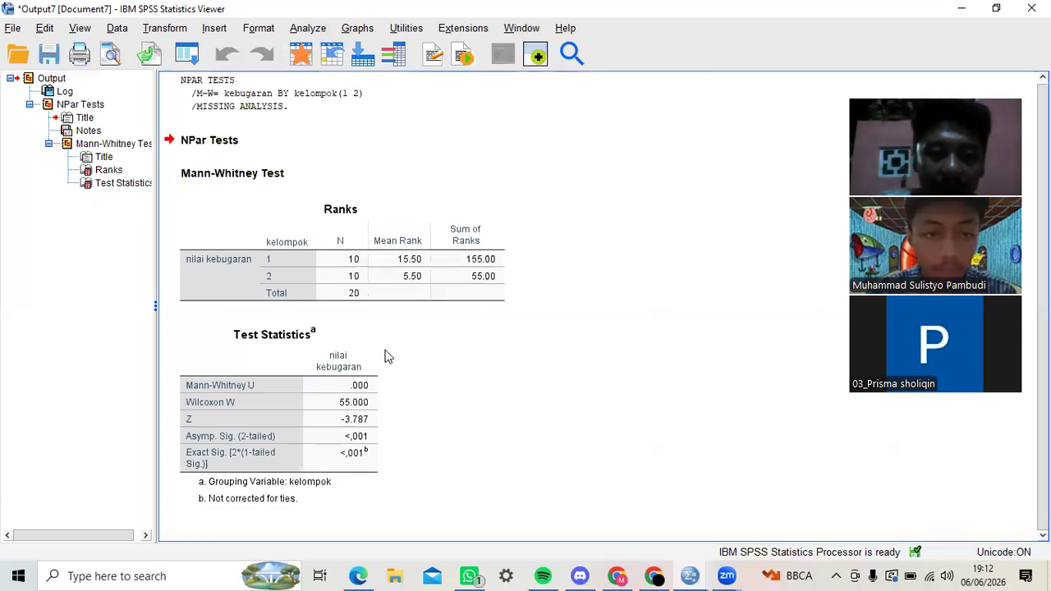
- Review the Mann-Whitney results and close the output without saving it
click(243, 369)
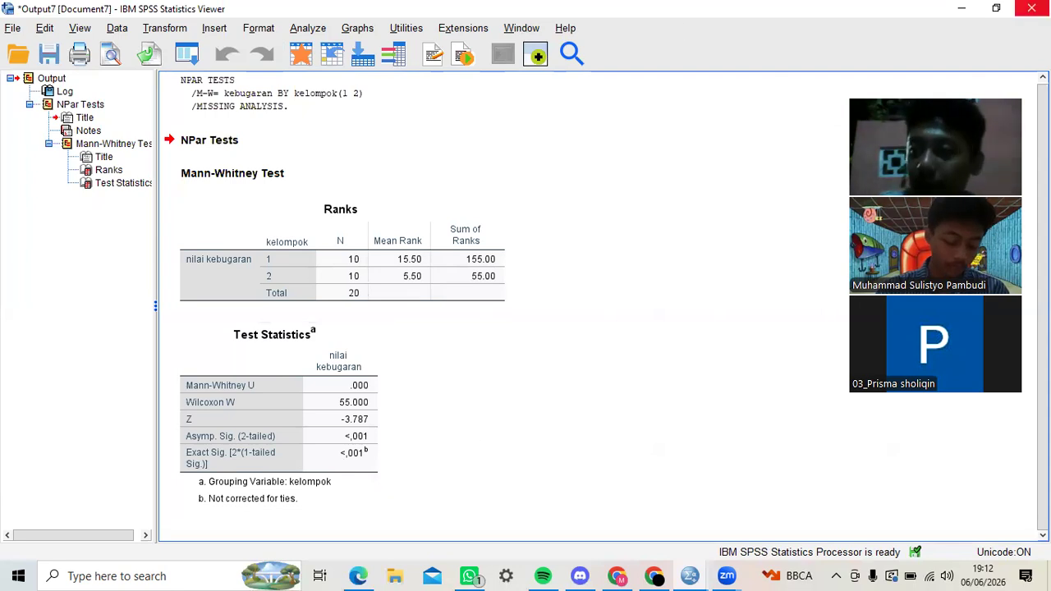
click(1031, 9)
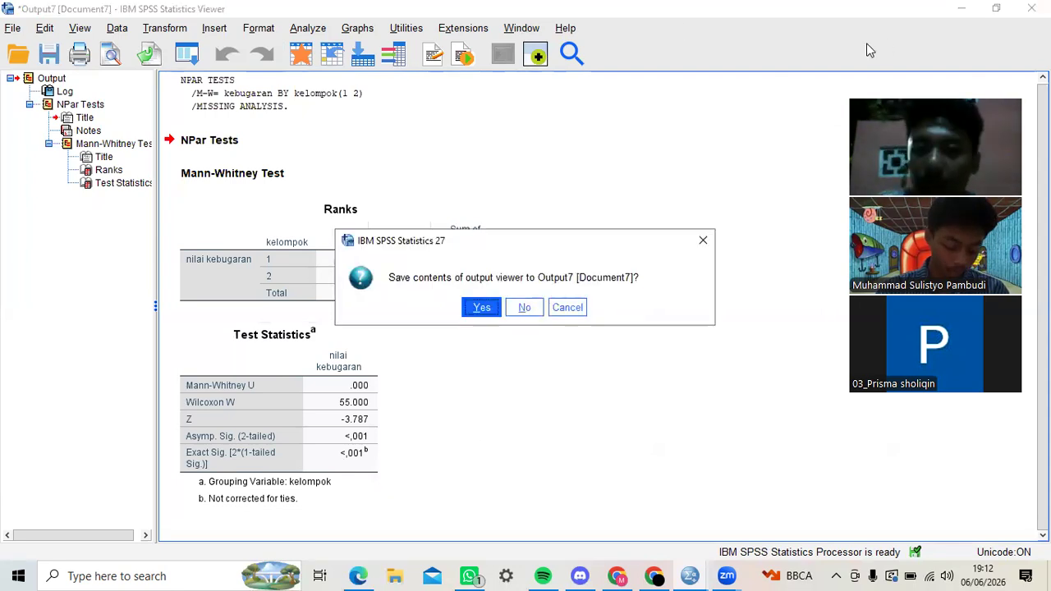
click(532, 311)
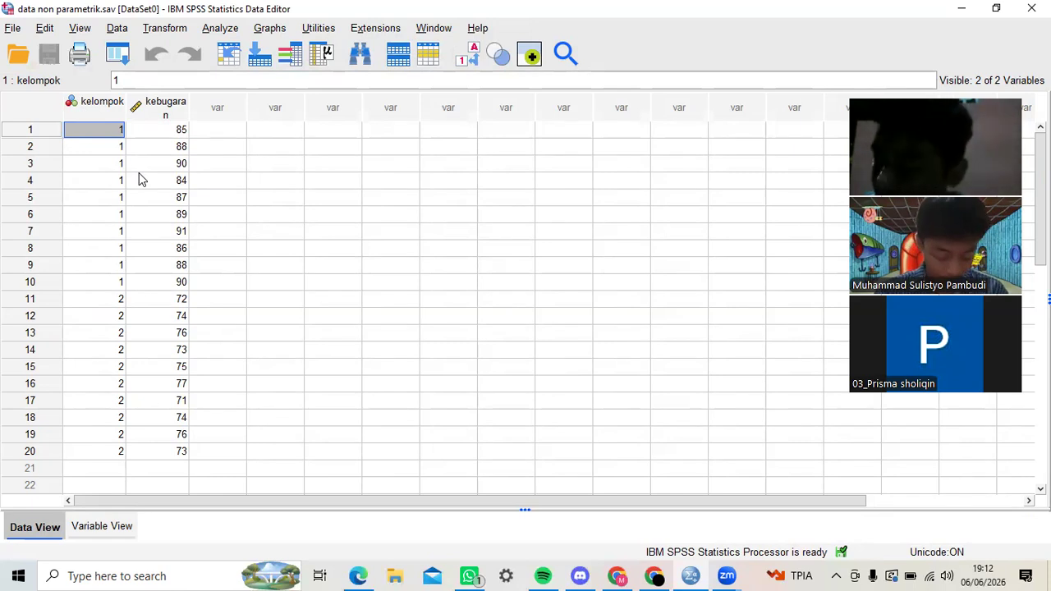
- Open the Independent-Samples T Test and reset its settings to defaults
click(220, 30)
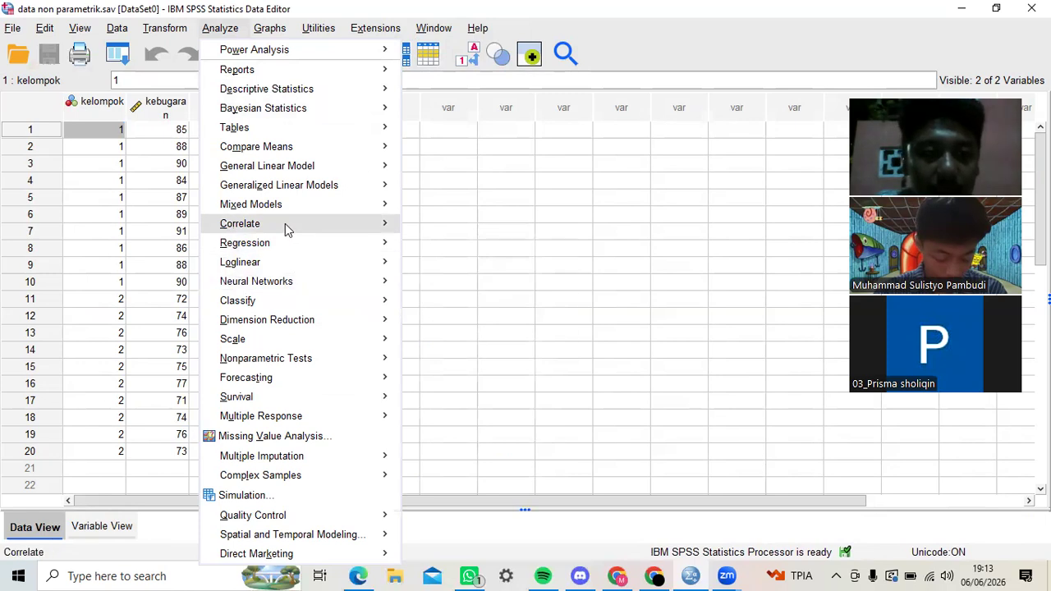
mouse_move(303, 156)
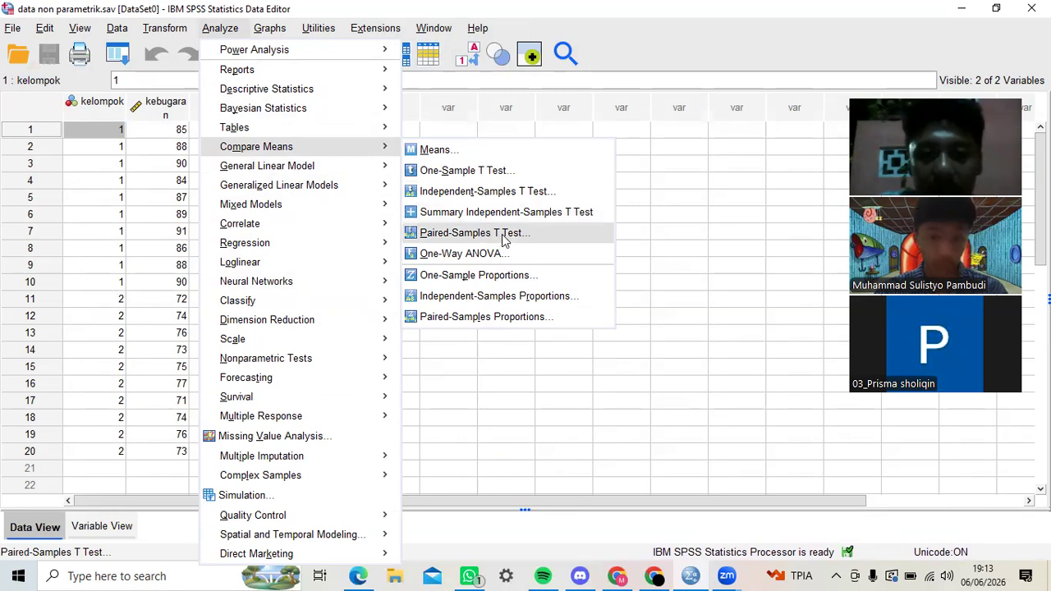
click(509, 191)
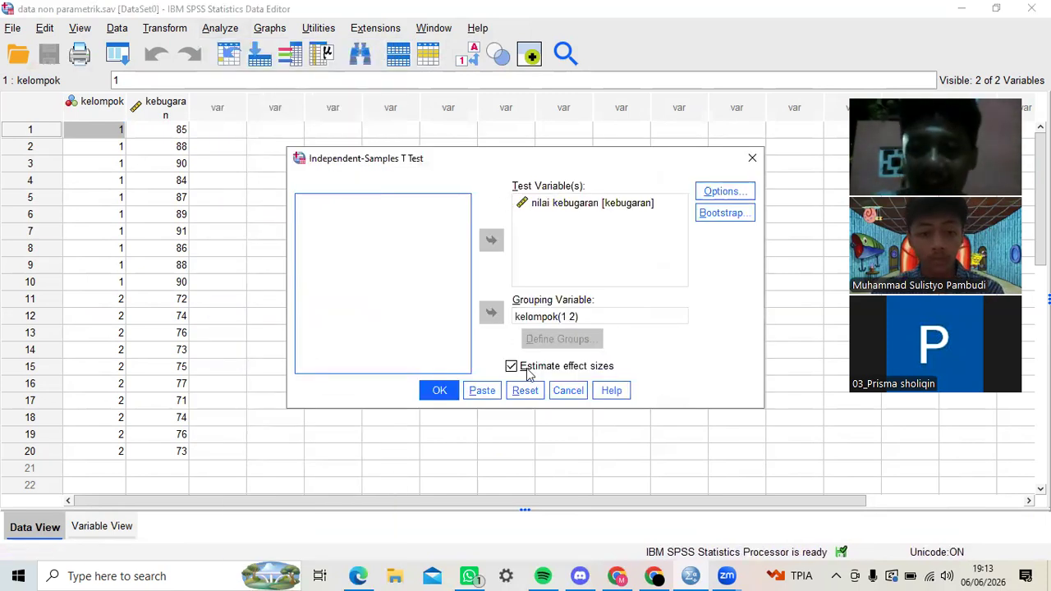
click(530, 398)
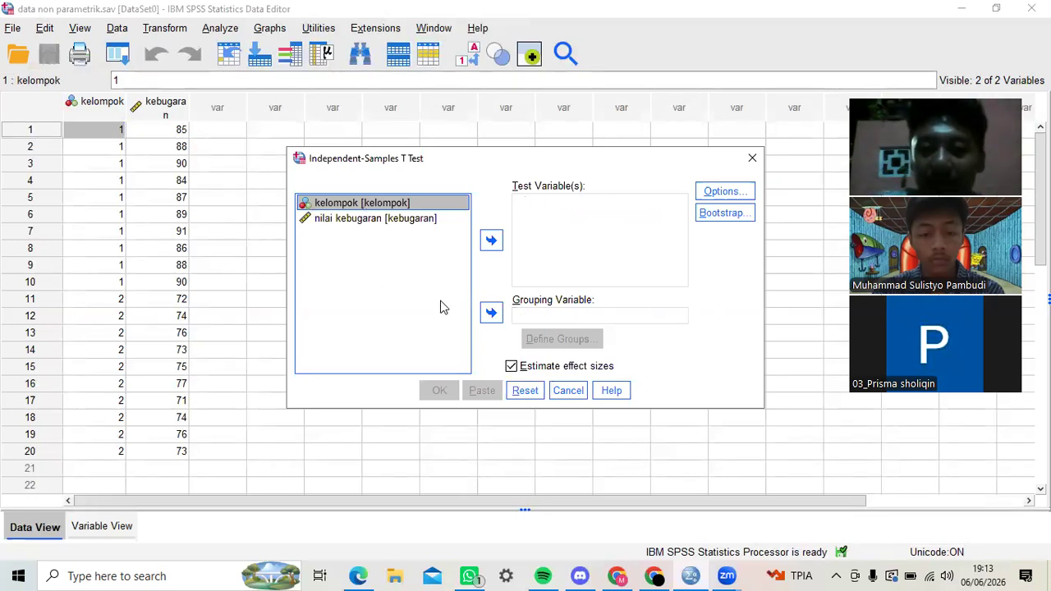
- Assign kelompok as the grouping variable and nilai kebugaran as the test variable for the t test
click(493, 317)
click(402, 206)
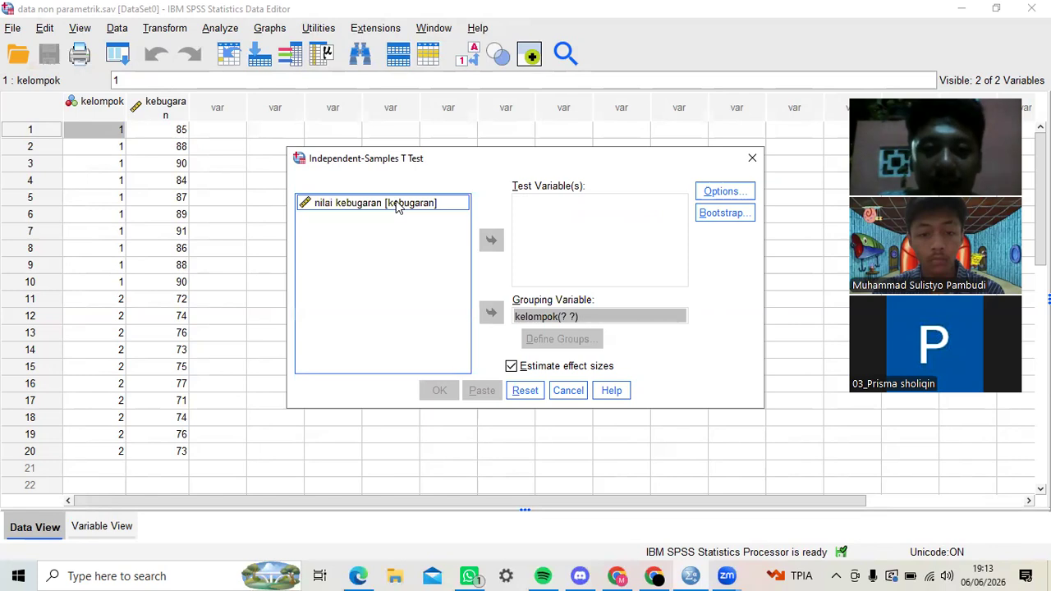
click(490, 238)
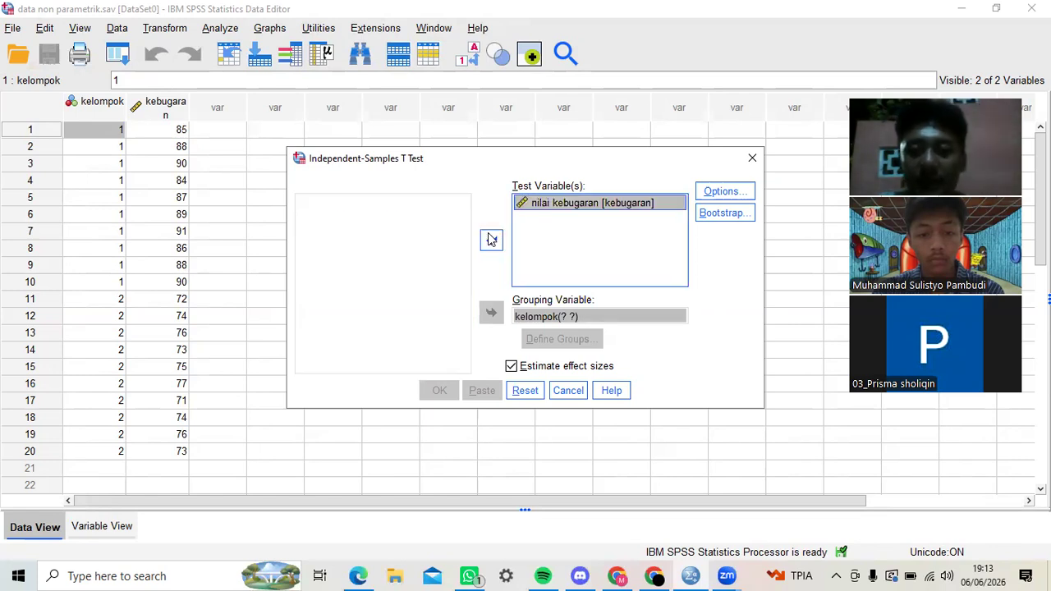
- Define the kelompok groups as specified values 1 and 2 and run the Independent-Samples T Test
click(652, 320)
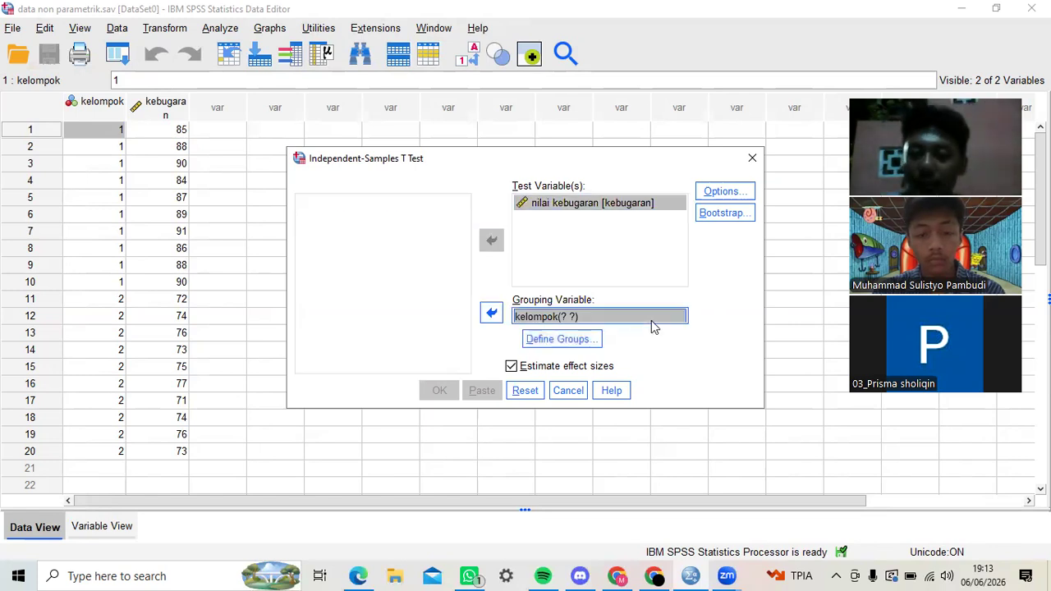
click(544, 340)
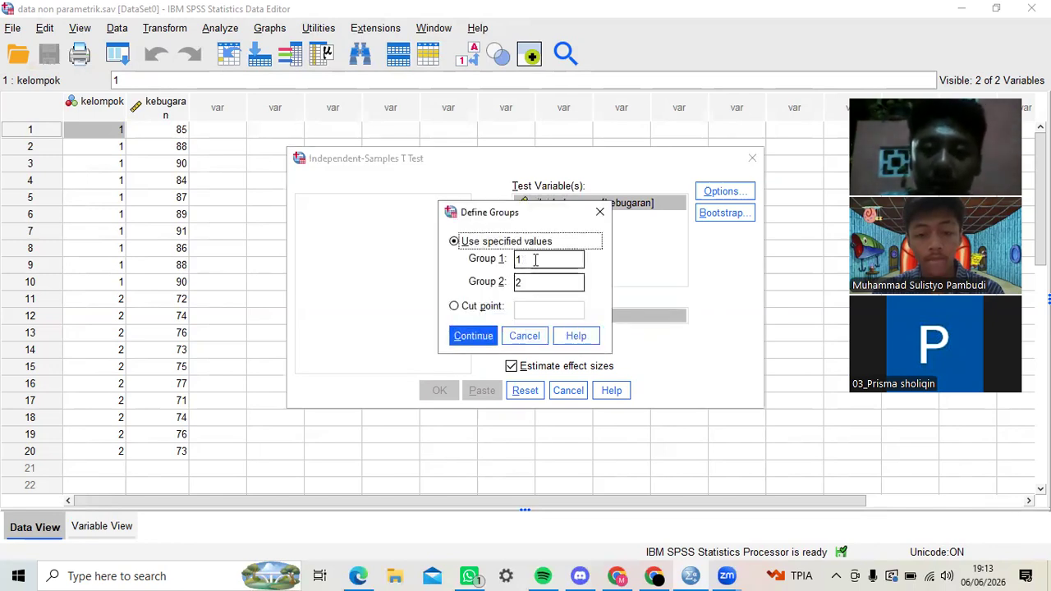
click(489, 338)
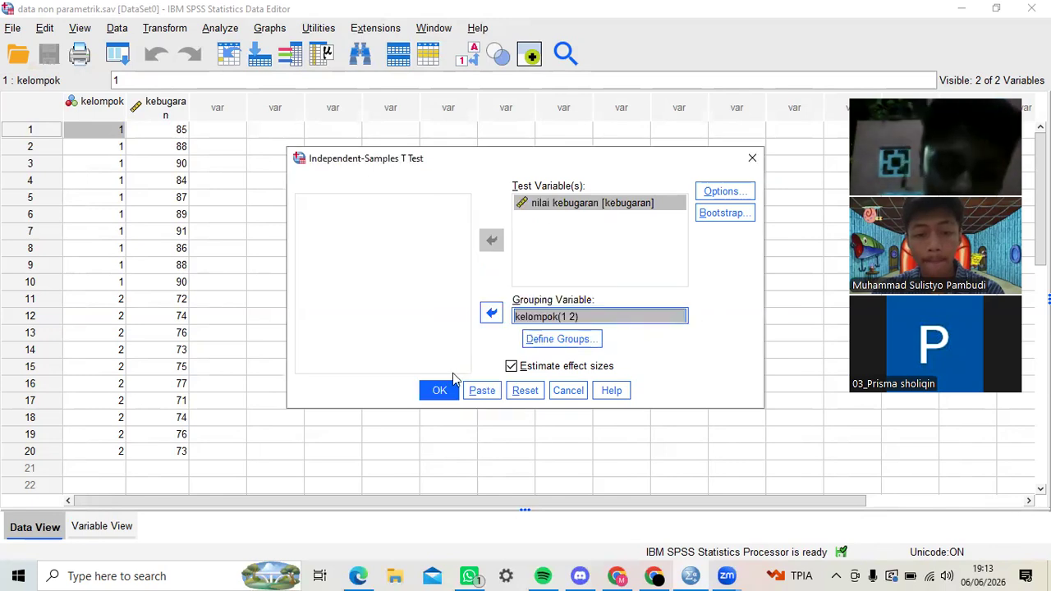
click(440, 394)
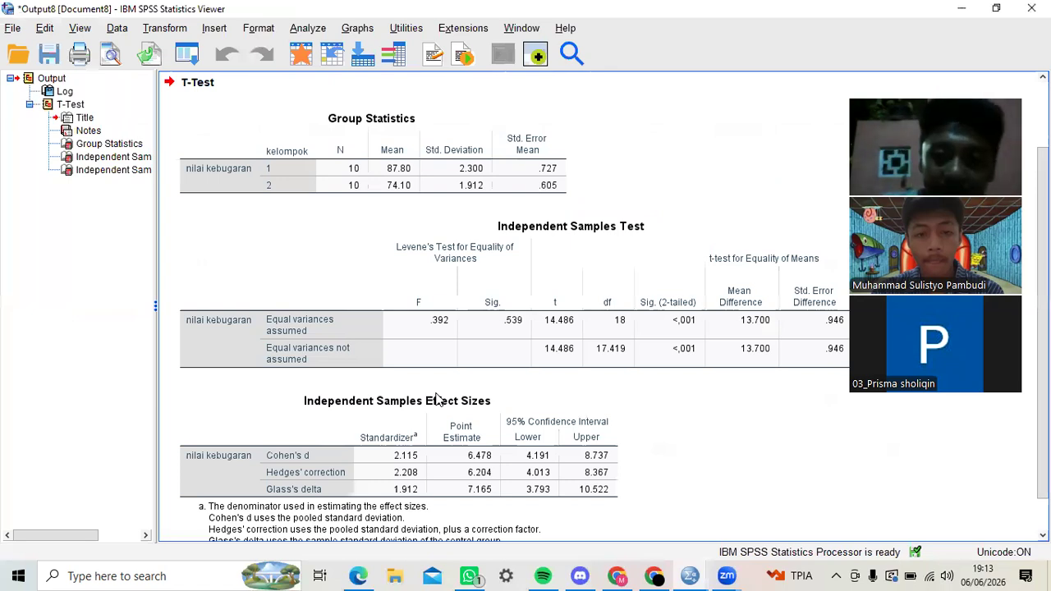
- Examine the two-tailed significance in the Independent Samples Test table and close the output without saving it
scroll(438, 399, down, 1)
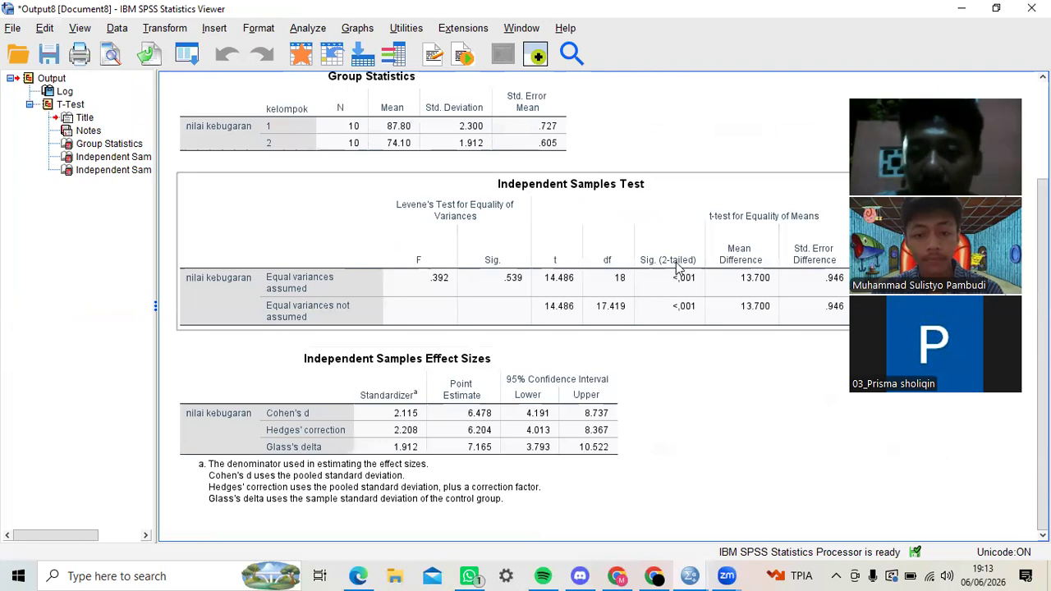
drag(682, 268, 698, 331)
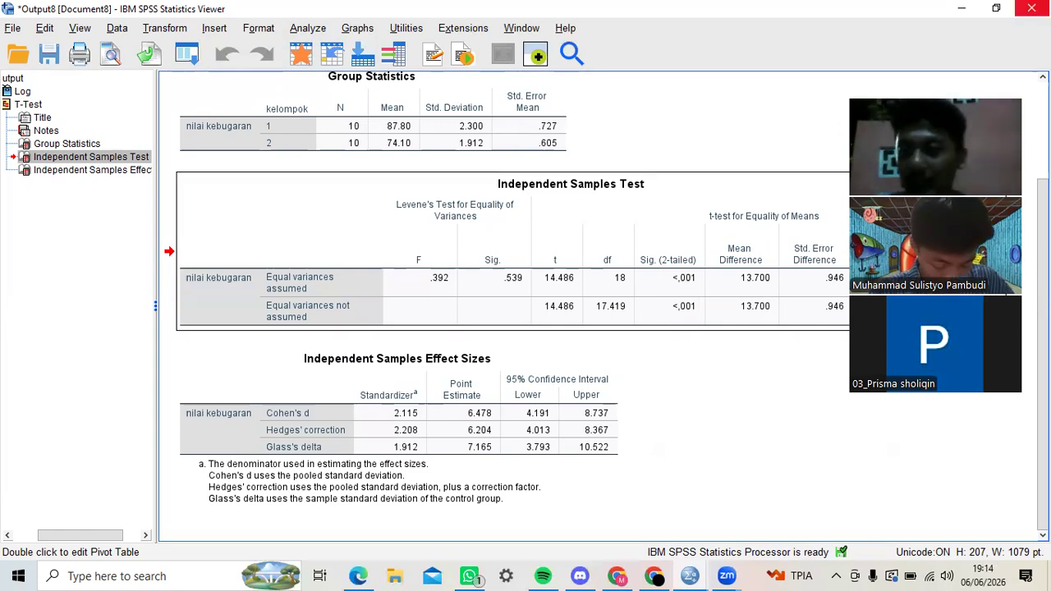
key(alt+F4)
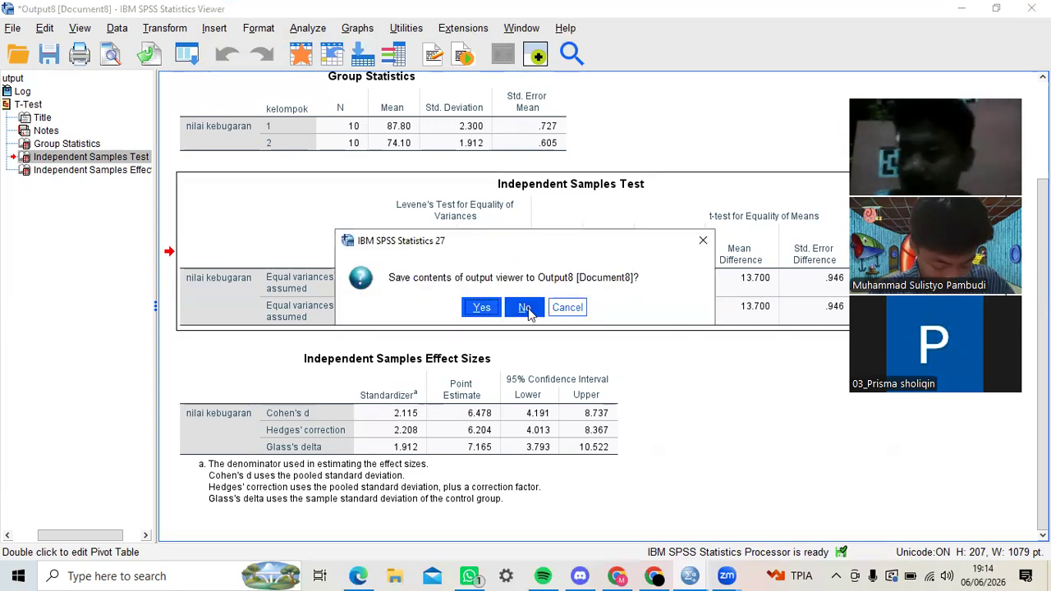
click(525, 307)
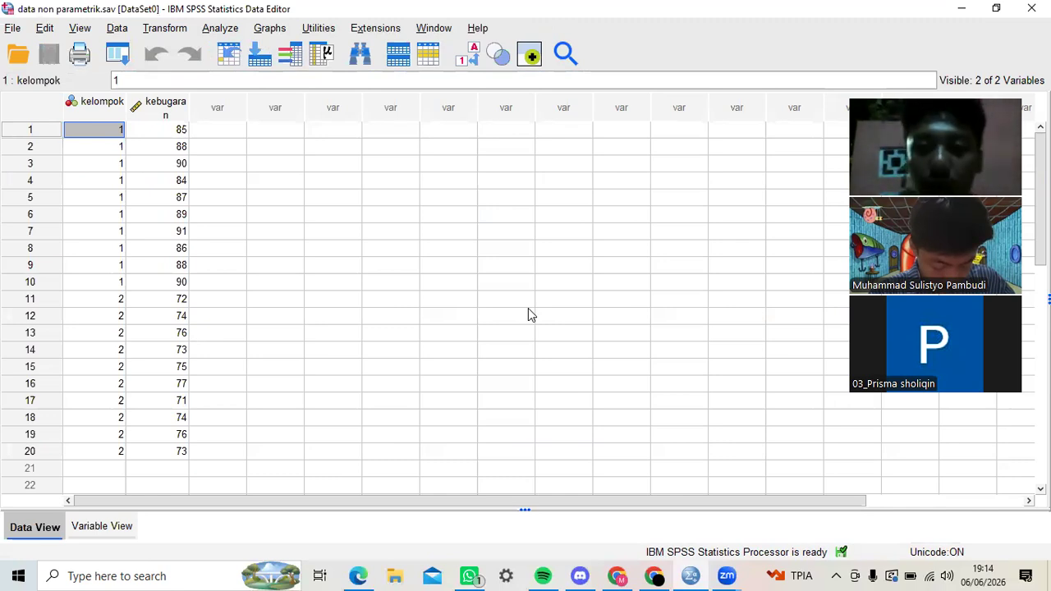
- Open Bivariate Correlations and reset its settings to defaults
click(220, 31)
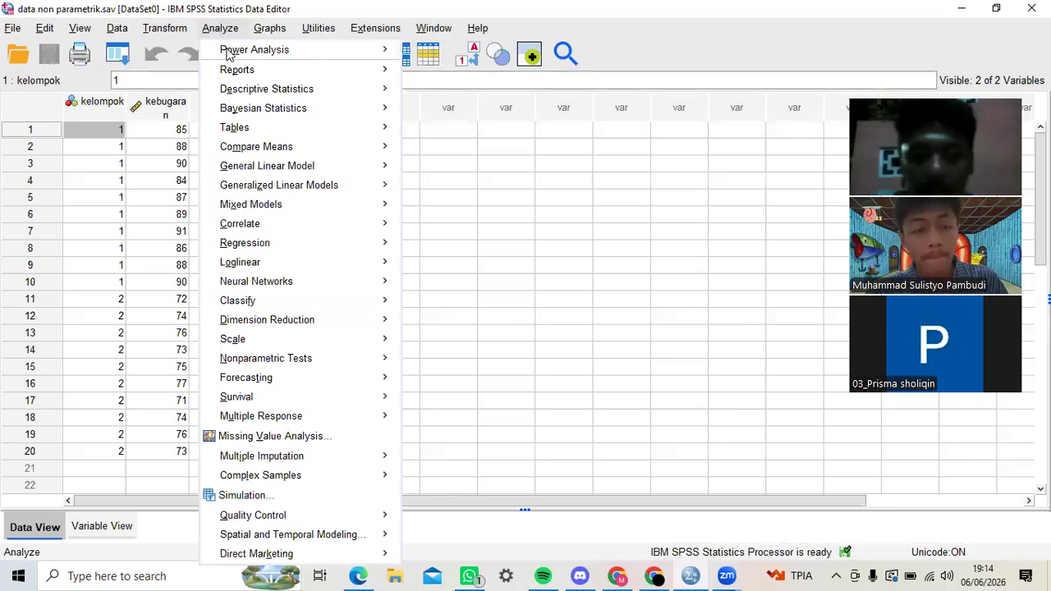
mouse_move(279, 134)
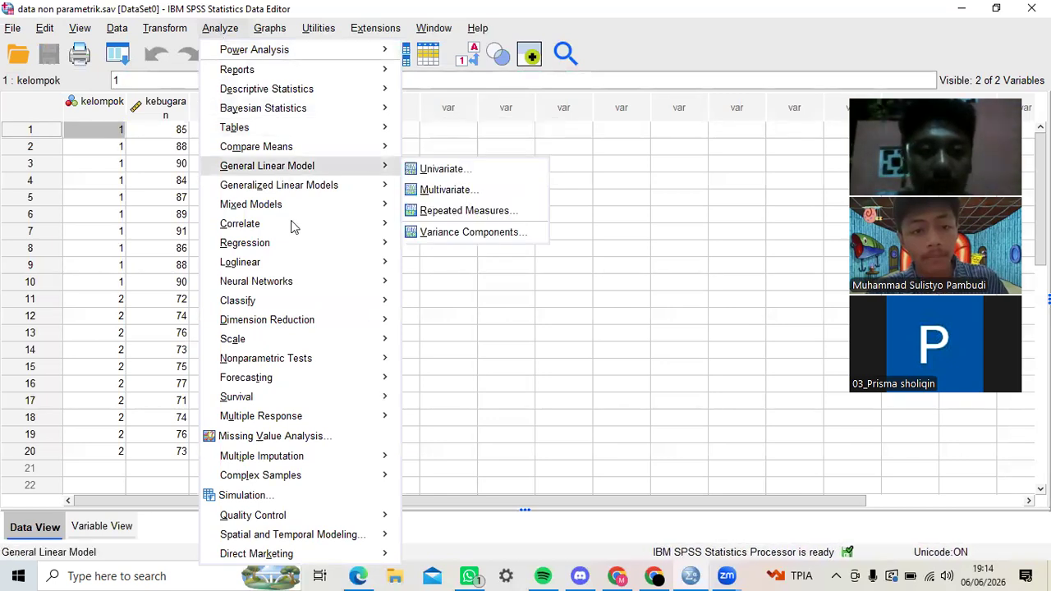
mouse_move(293, 224)
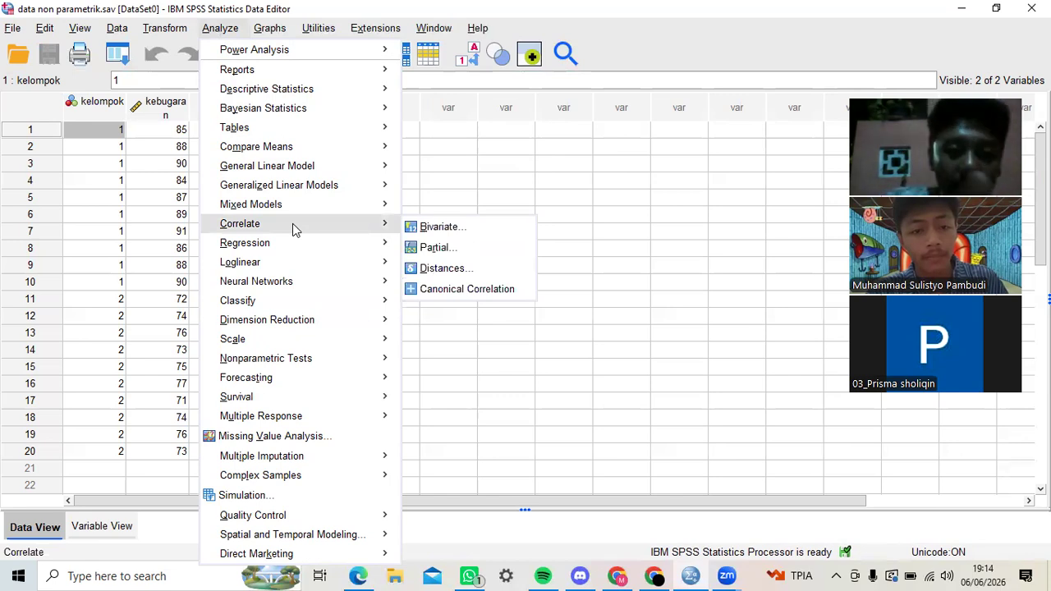
click(489, 237)
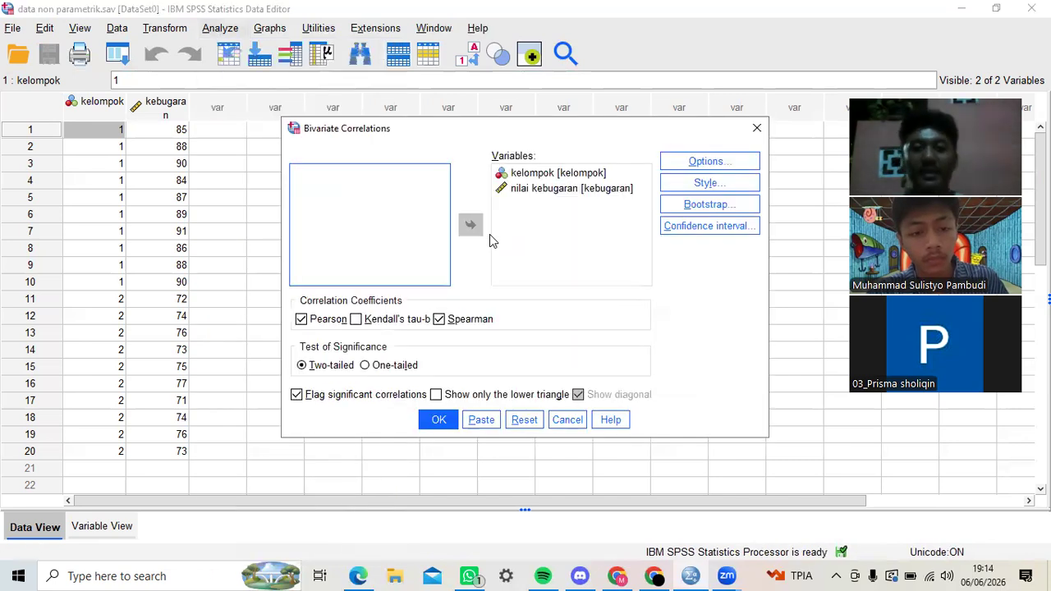
click(515, 422)
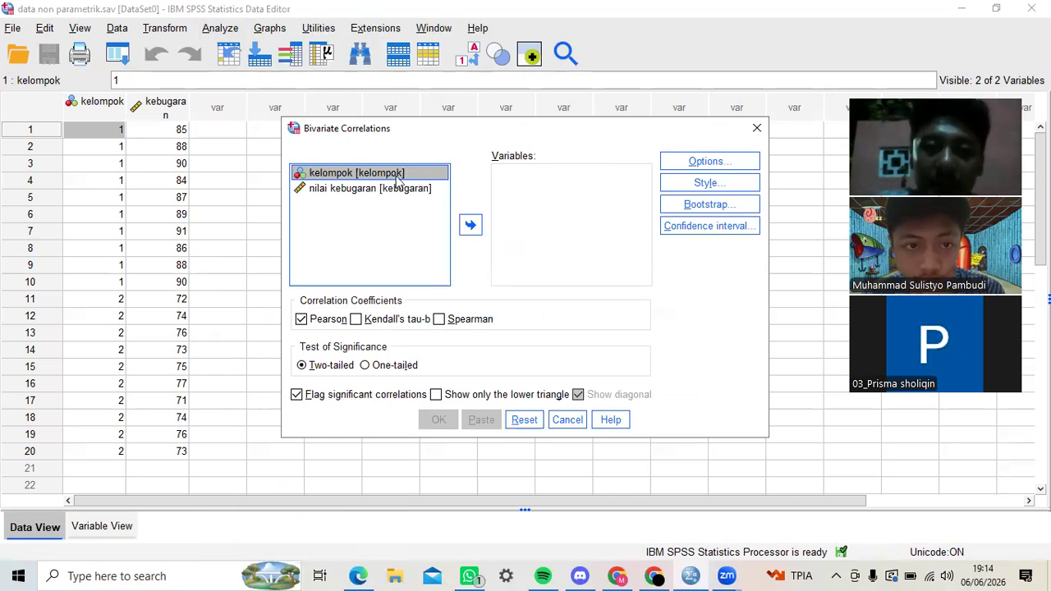
- Add kelompok and nilai kebugaran as correlation variables, include Spearman alongside Pearson, and run the two-tailed Bivariate Correlations
click(475, 228)
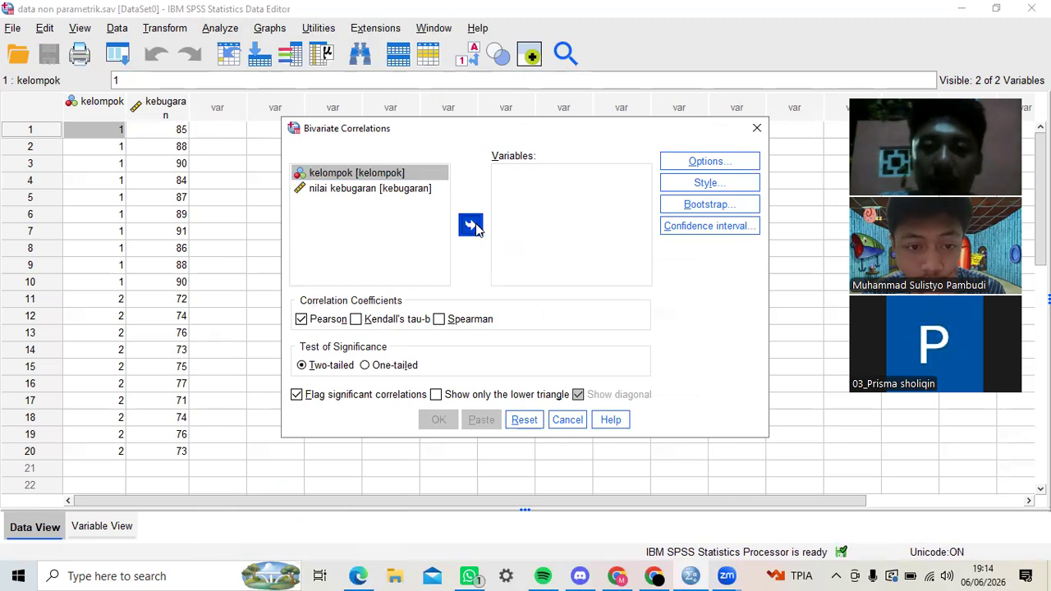
click(384, 176)
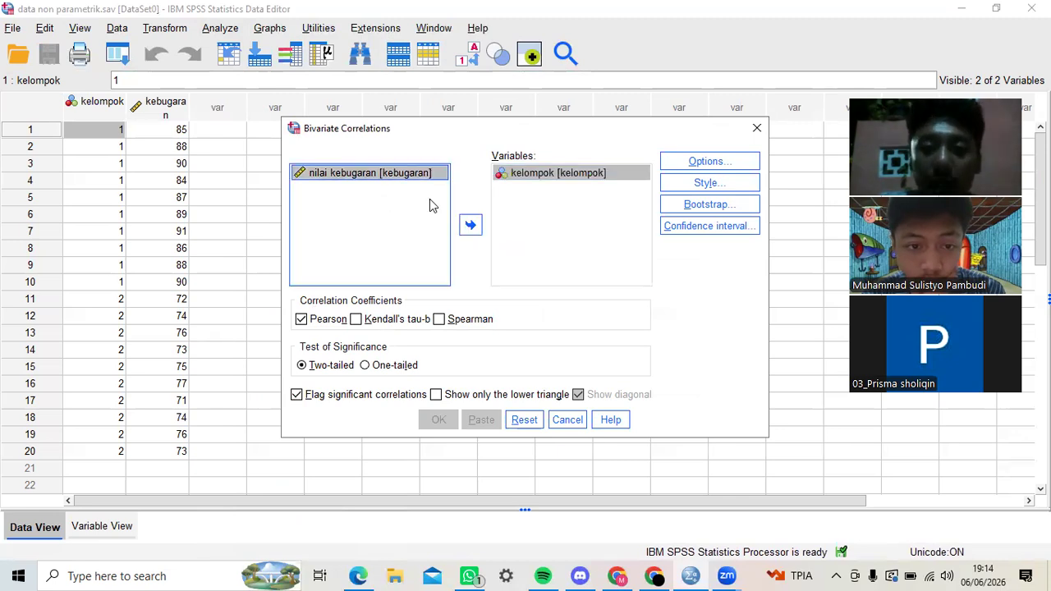
click(470, 225)
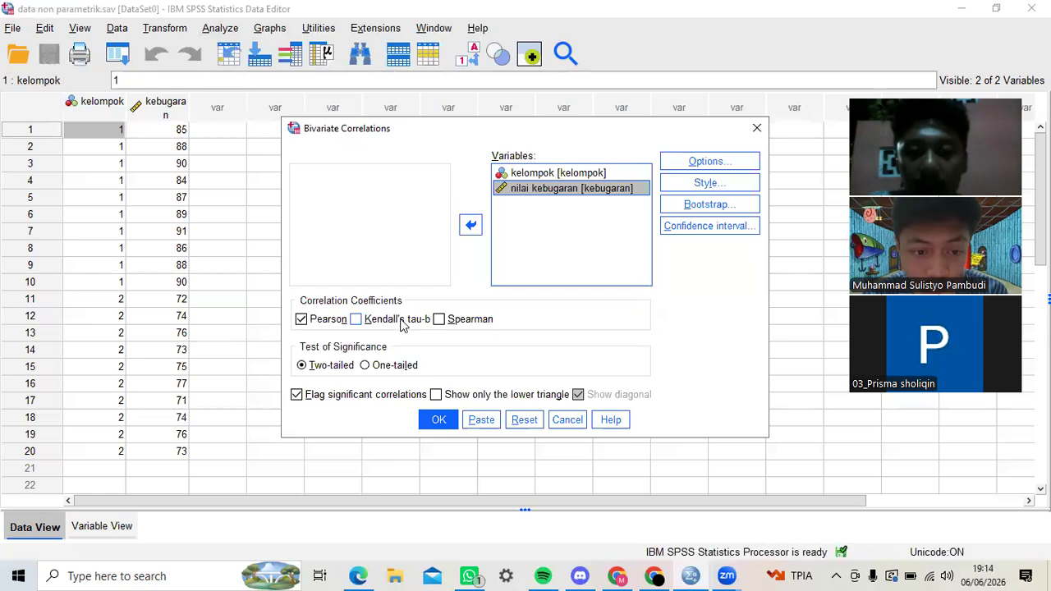
click(440, 319)
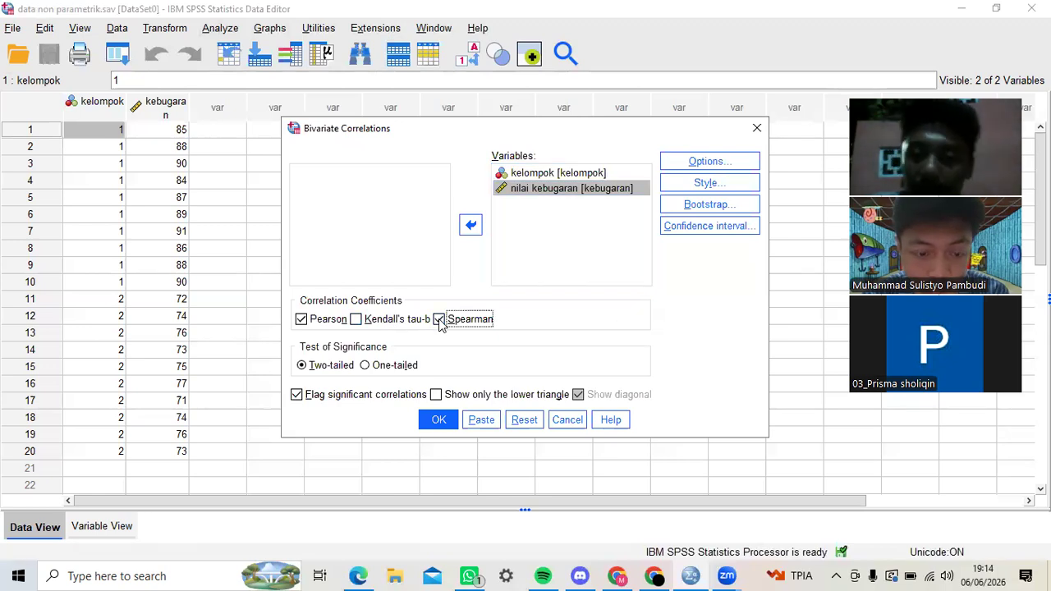
click(436, 421)
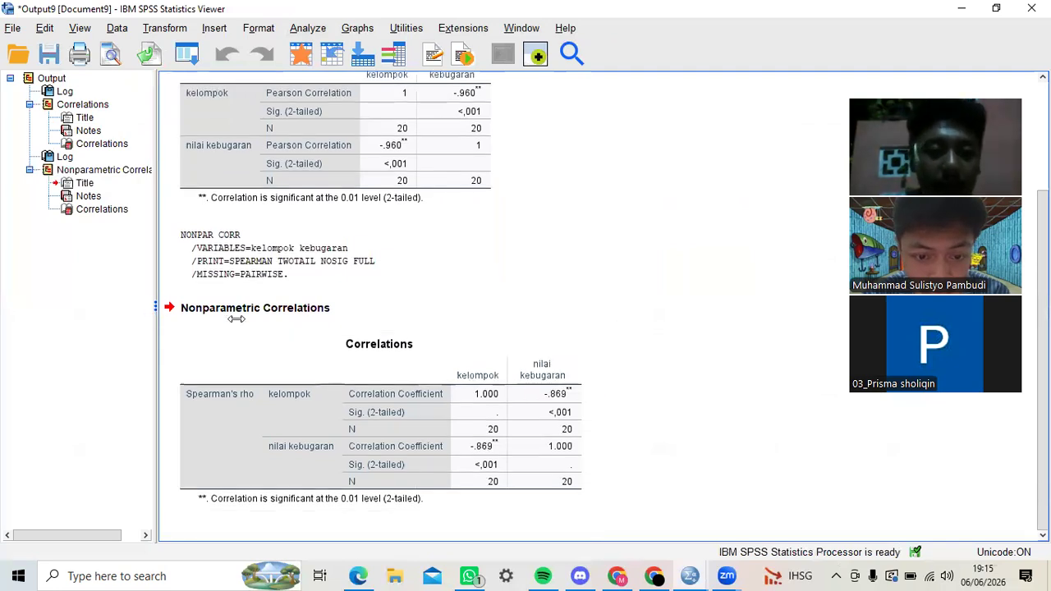
- Examine the Pearson and Spearman correlation tables and close the output without saving it
scroll(354, 308, up, 3)
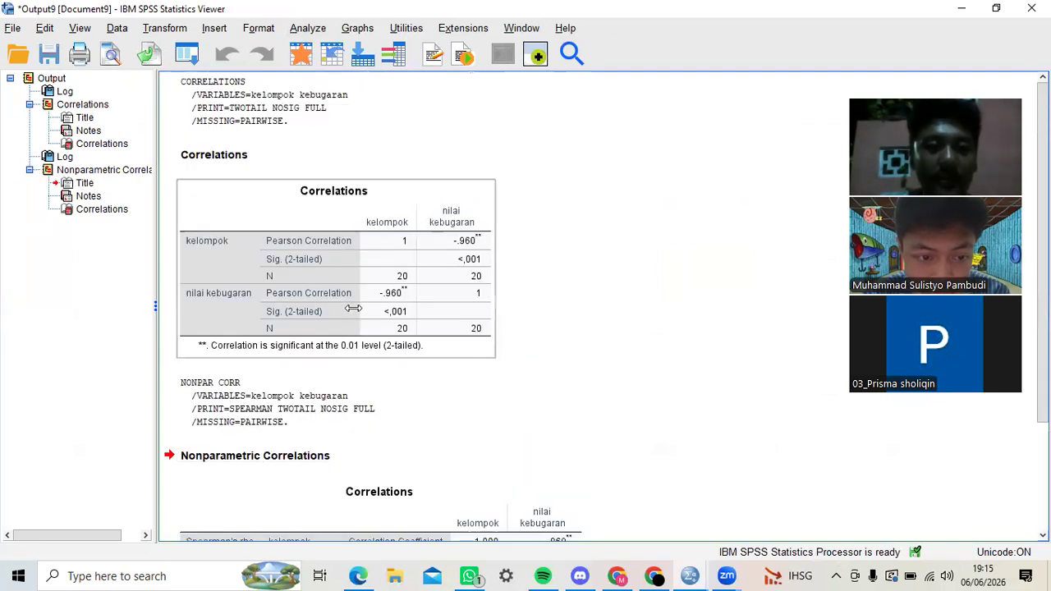
scroll(353, 308, down, 3)
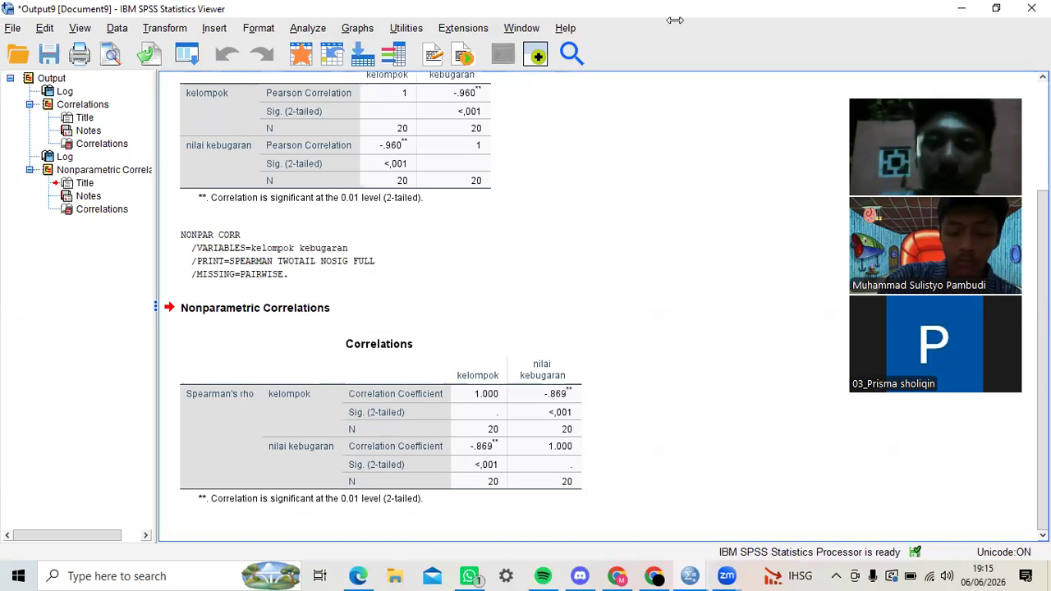
click(1032, 8)
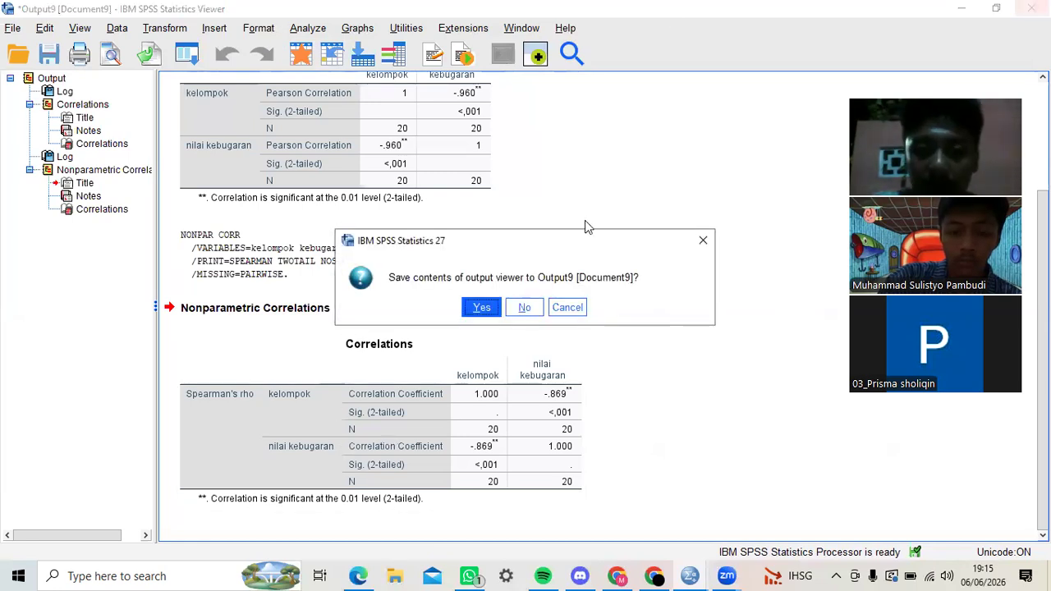
click(523, 310)
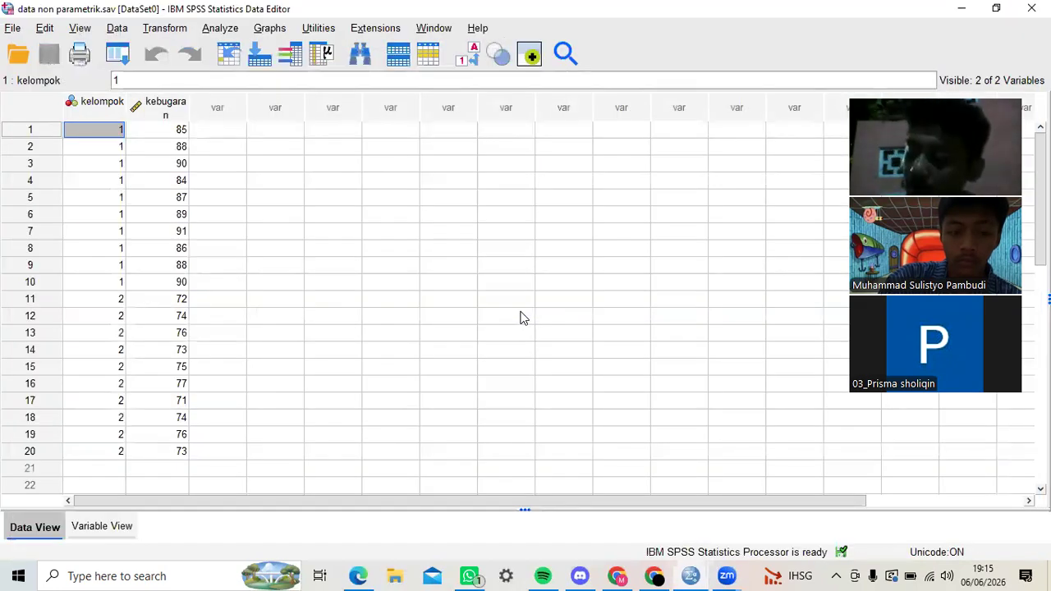
- Open Linear Regression and reset its settings to defaults
click(210, 35)
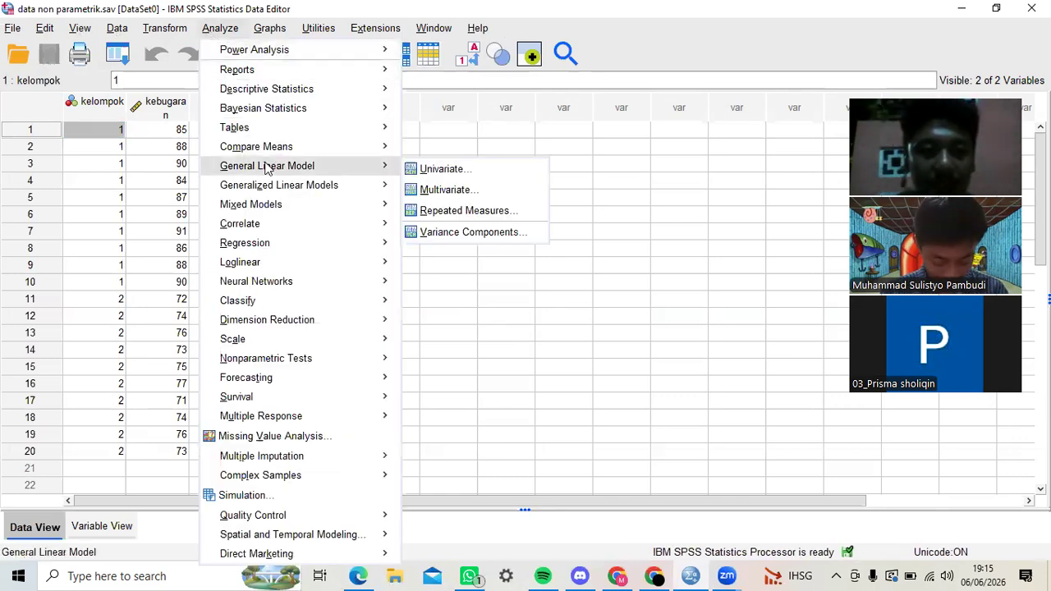
mouse_move(272, 246)
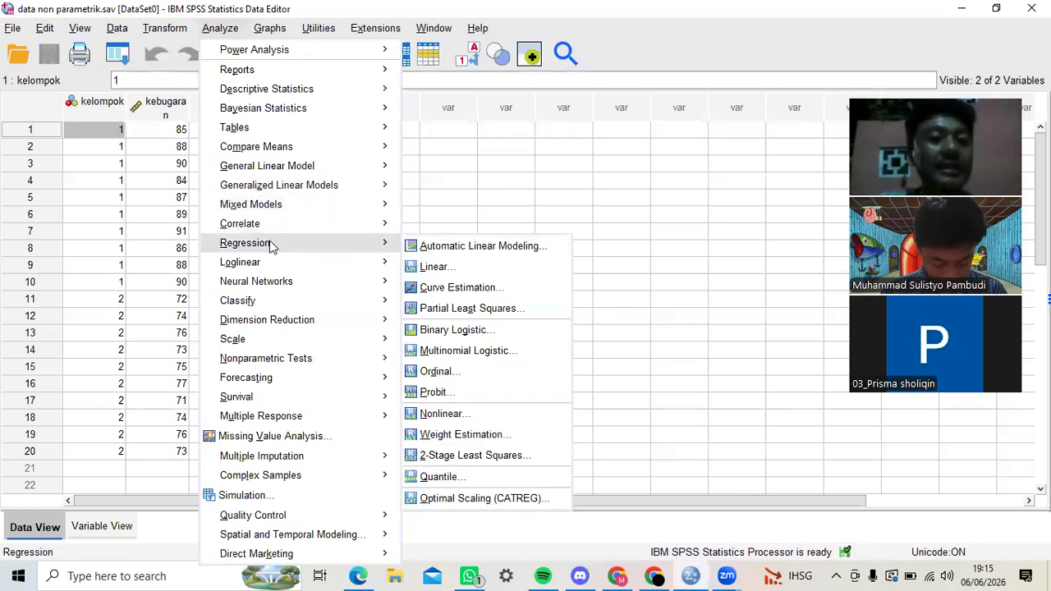
click(436, 268)
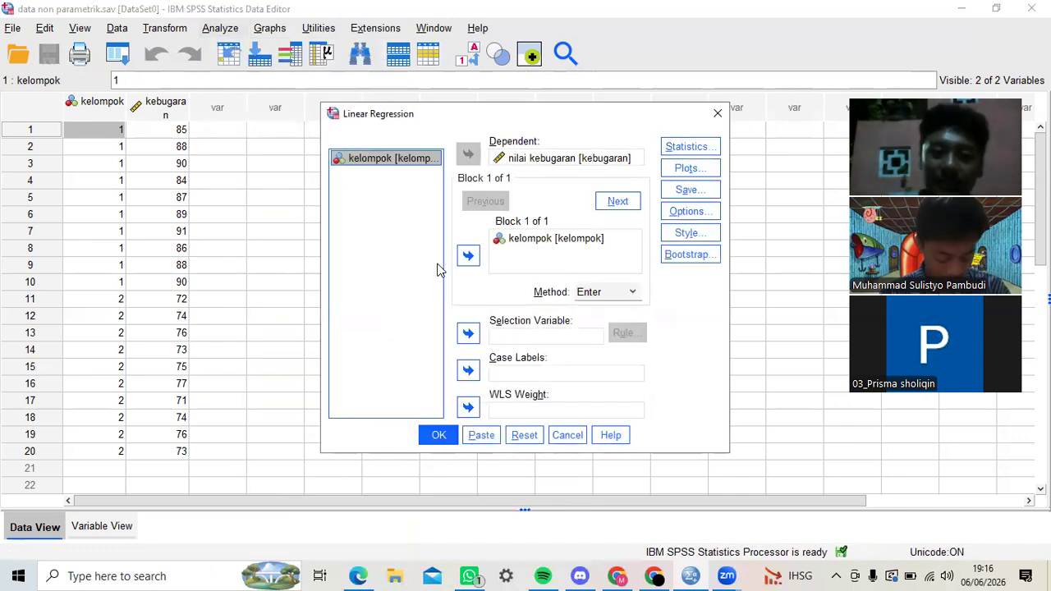
click(523, 437)
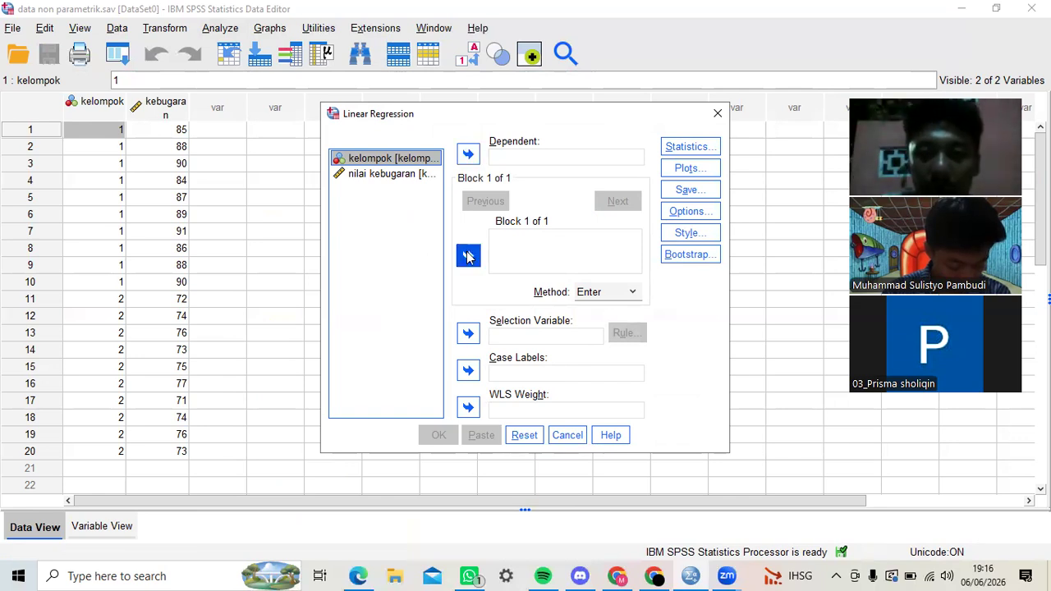
click(468, 335)
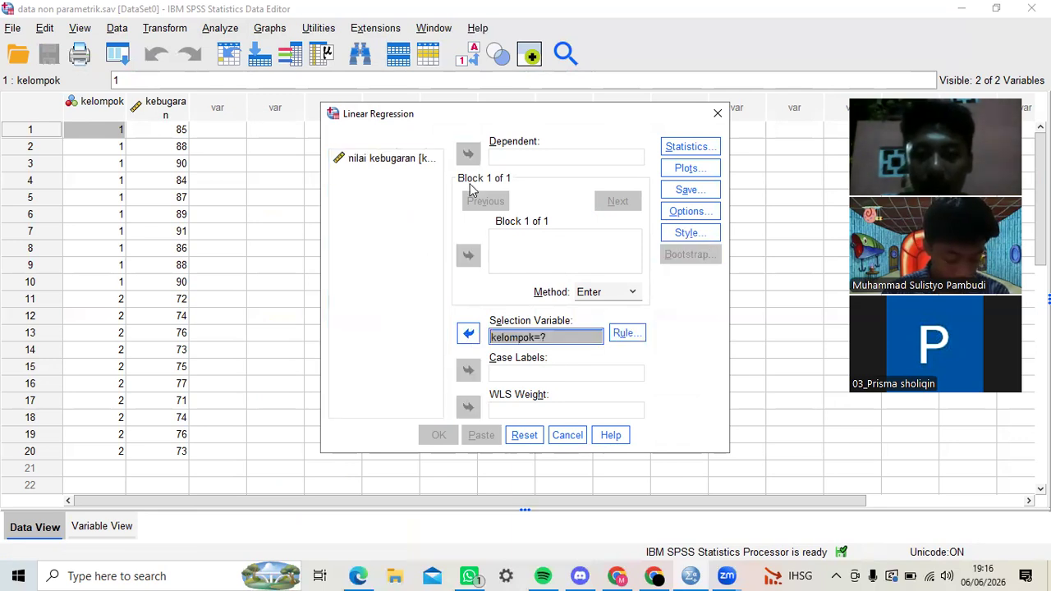
click(395, 161)
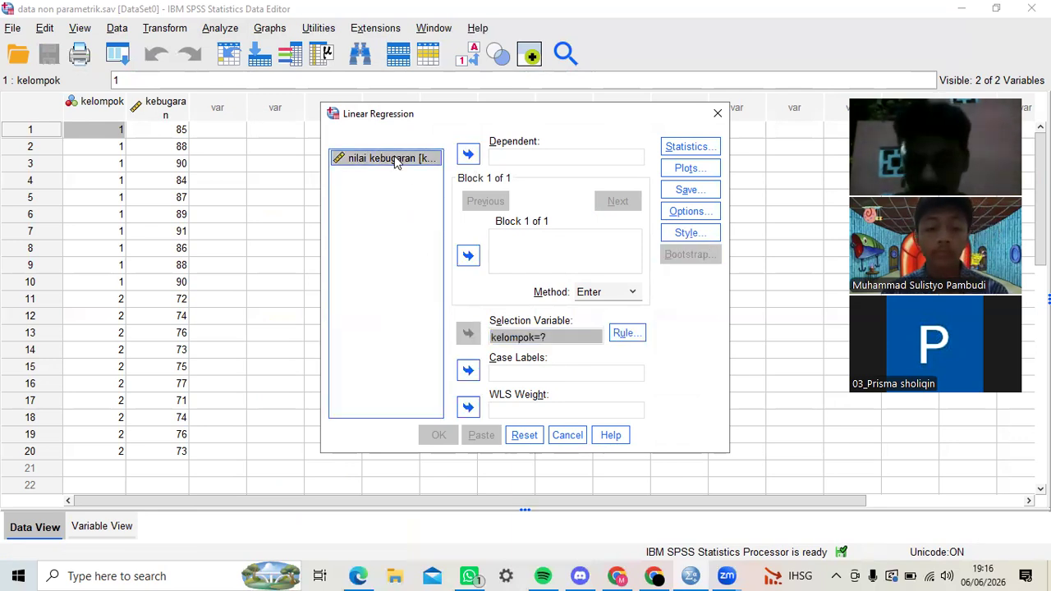
click(468, 155)
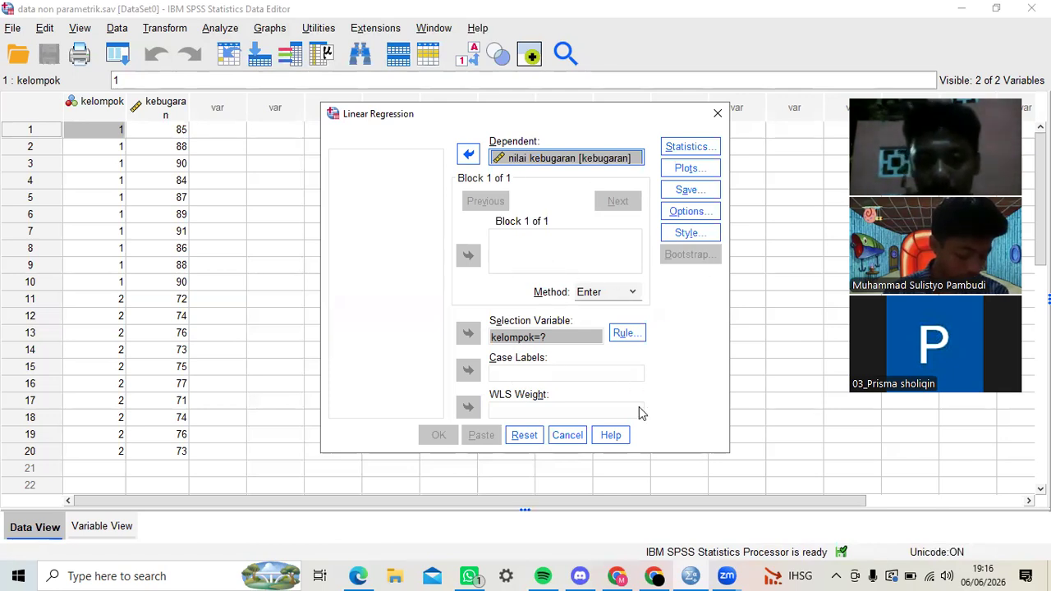
click(571, 438)
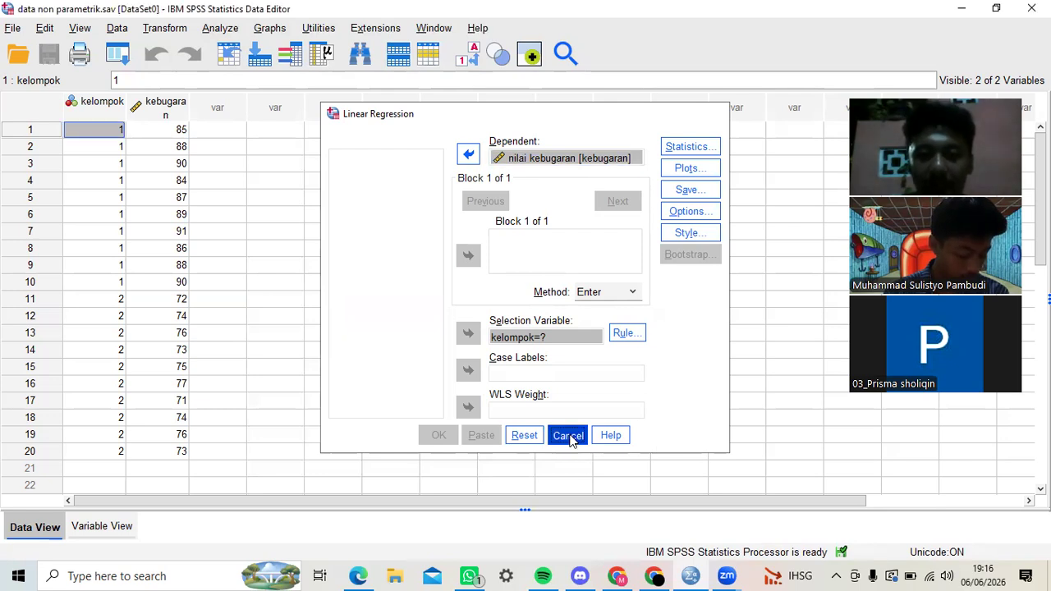
- Run a Linear Regression with kelompok as the independent variable and nilai kebugaran as the dependent variable, using the Enter method
click(220, 30)
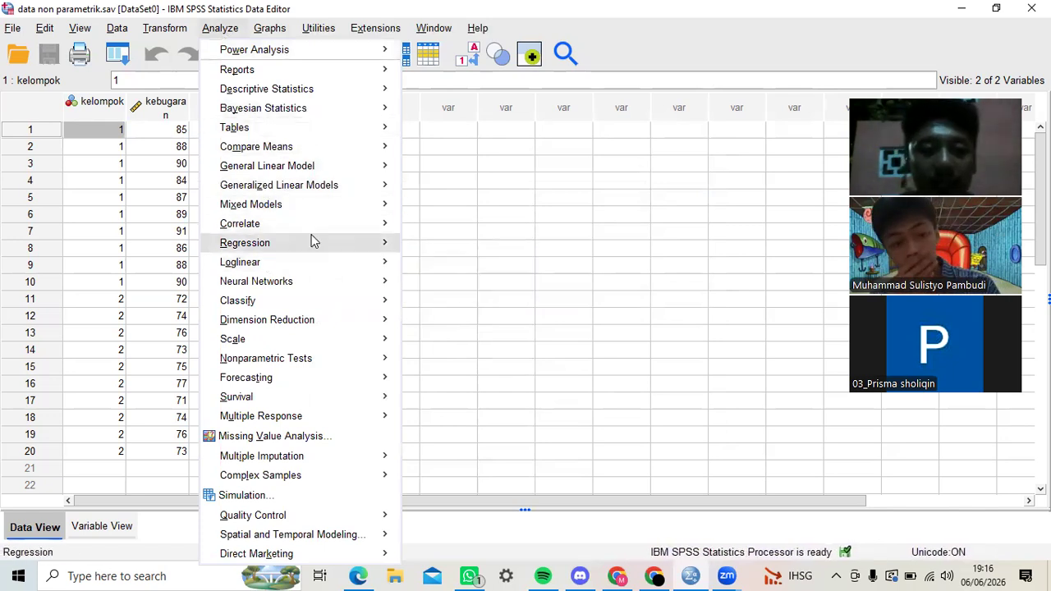
mouse_move(311, 248)
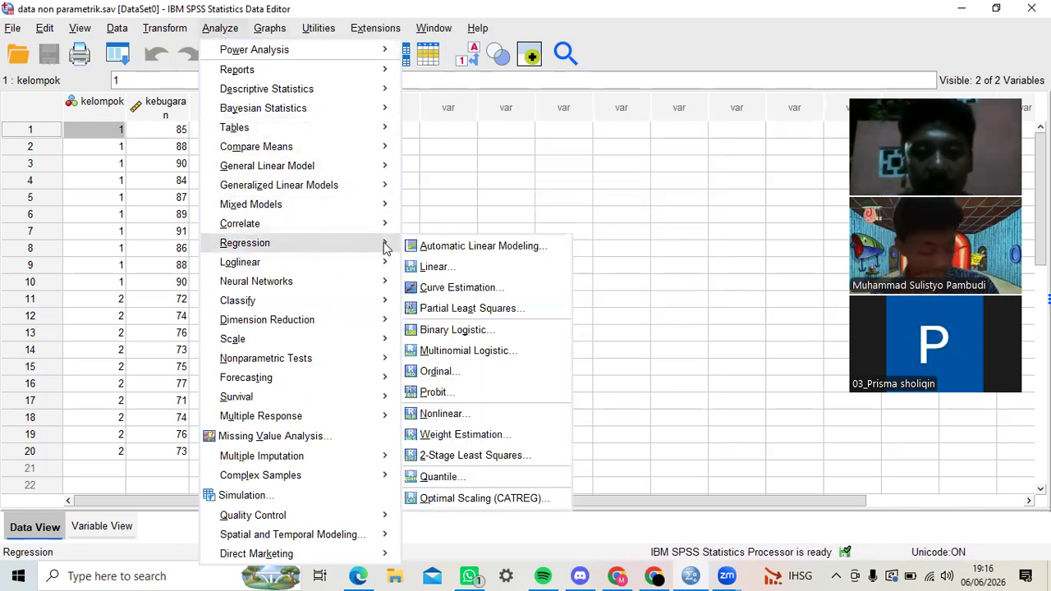
click(435, 267)
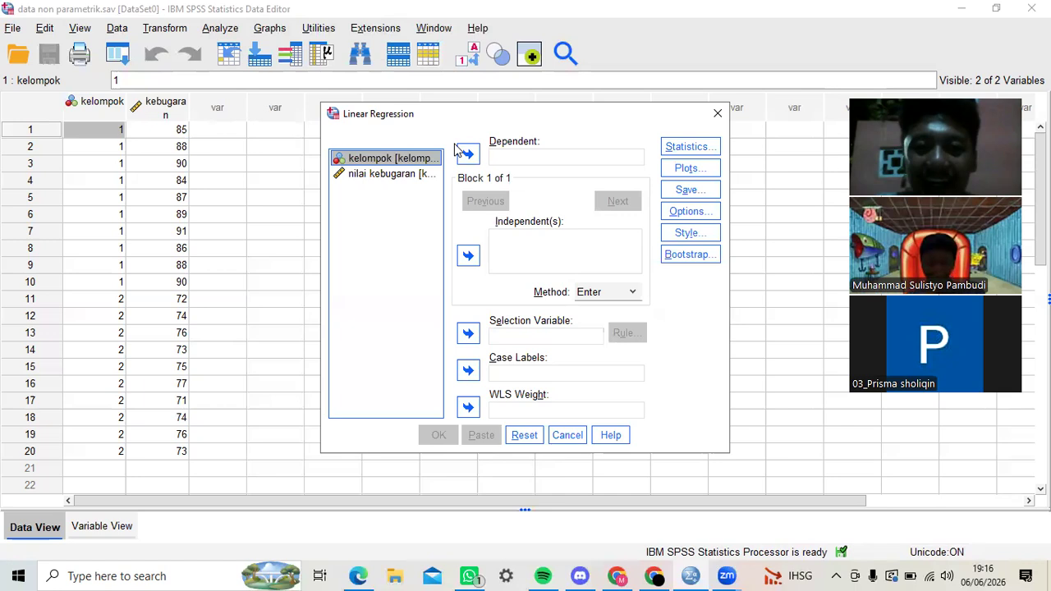
click(468, 256)
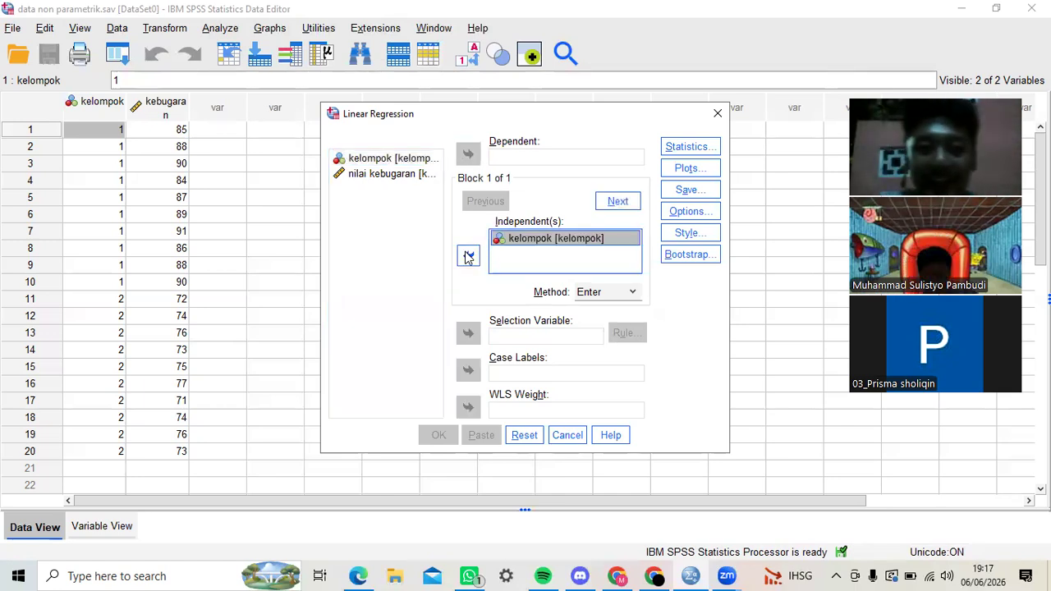
click(399, 174)
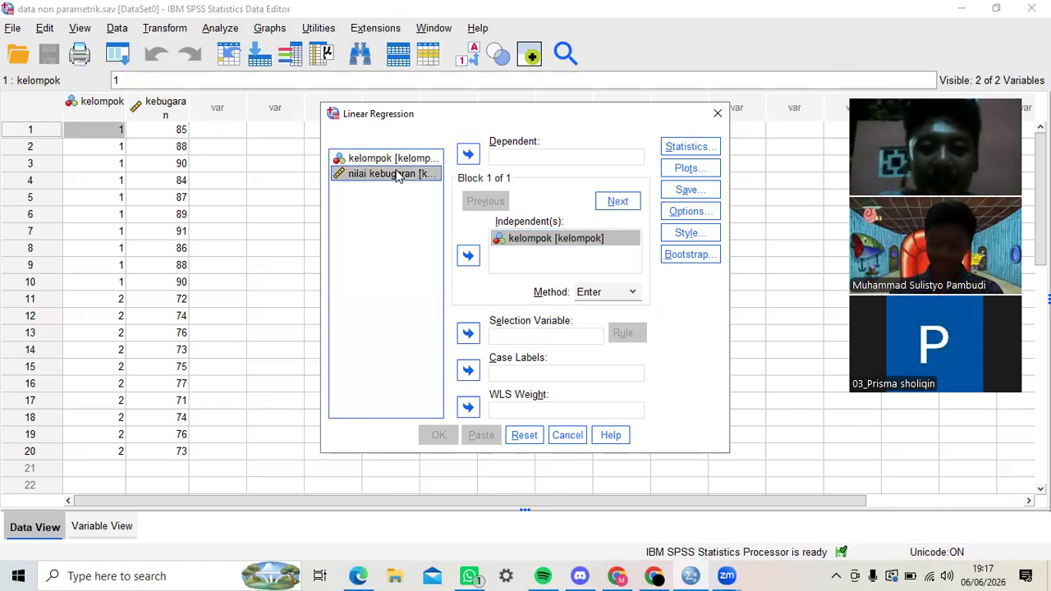
click(468, 154)
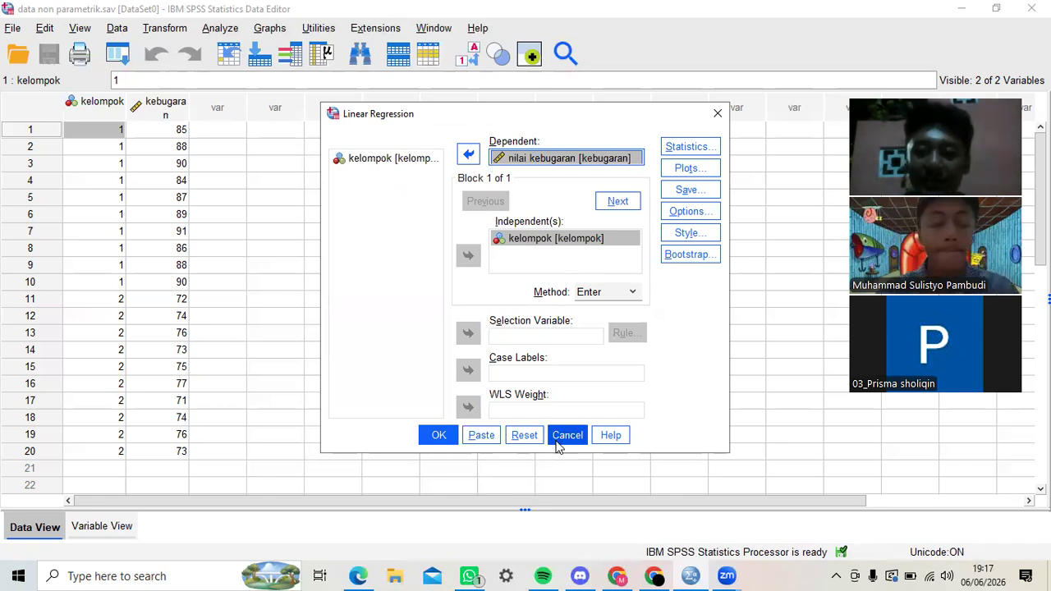
click(439, 436)
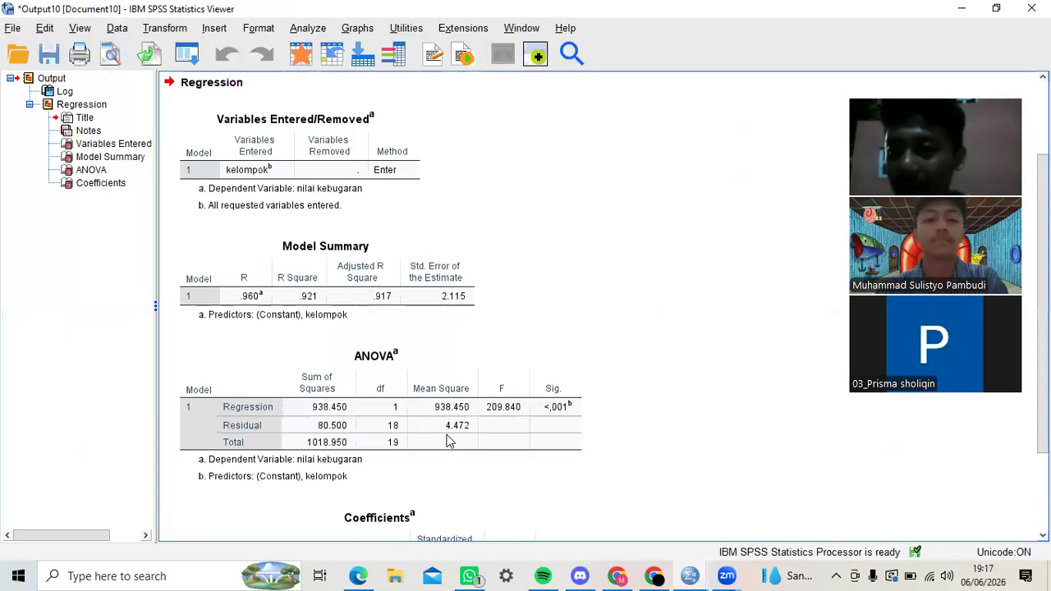
- Examine the regression's ANOVA and Coefficients tables and close the output without saving it
click(450, 442)
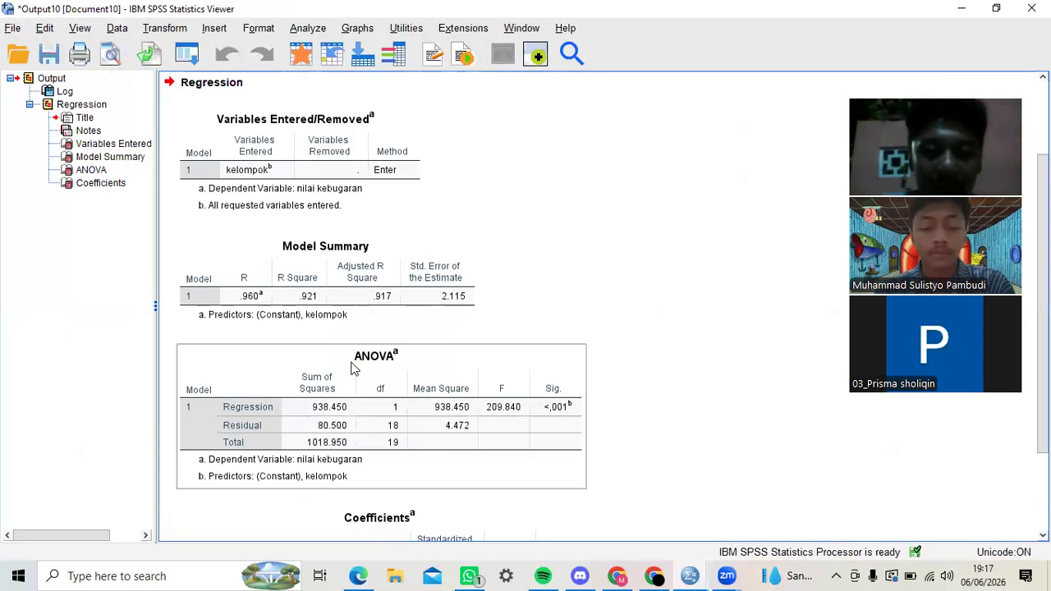
scroll(394, 371, down, 3)
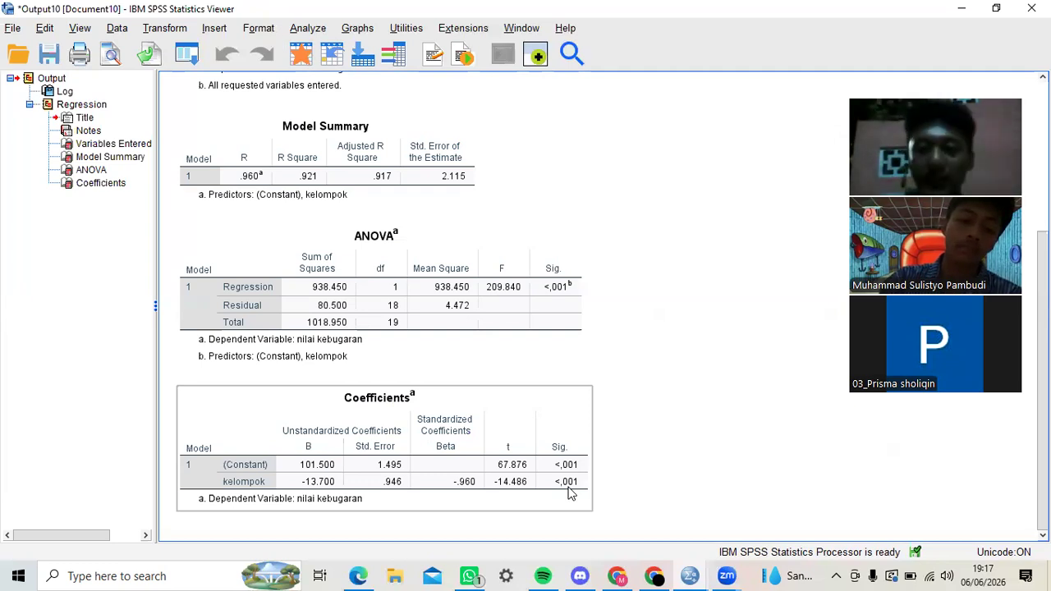
key(Up)
click(1032, 8)
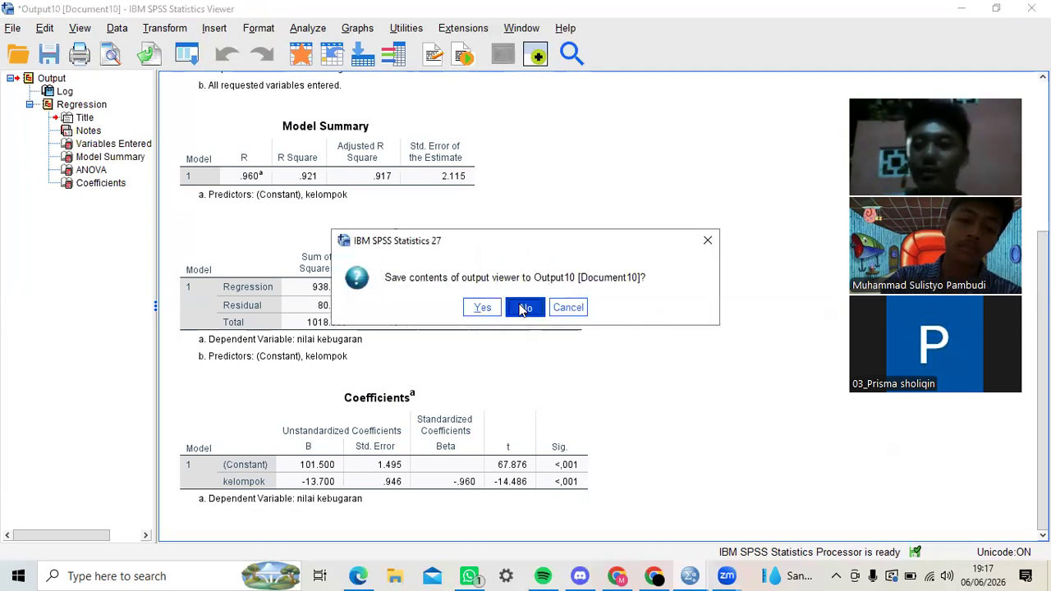
click(524, 308)
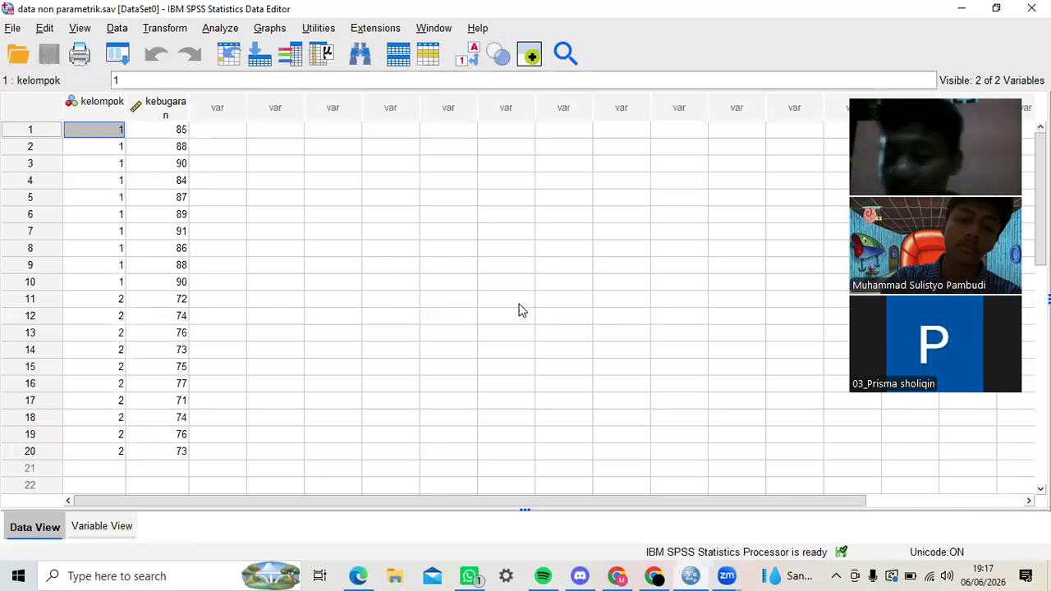